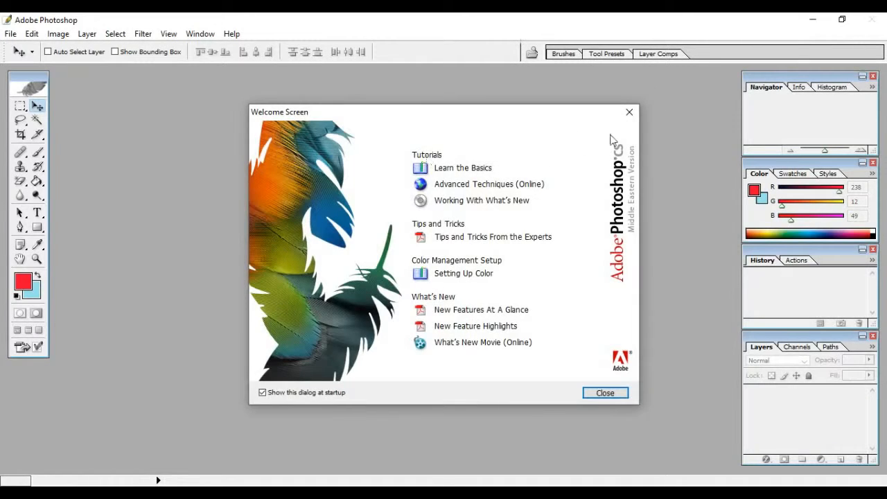
# Step: Dismiss the welcome screen and set up a new document with the HDTV 1920 x 1080 preset and a resolution of 300 pixels/inch
pyautogui.click(629, 111)
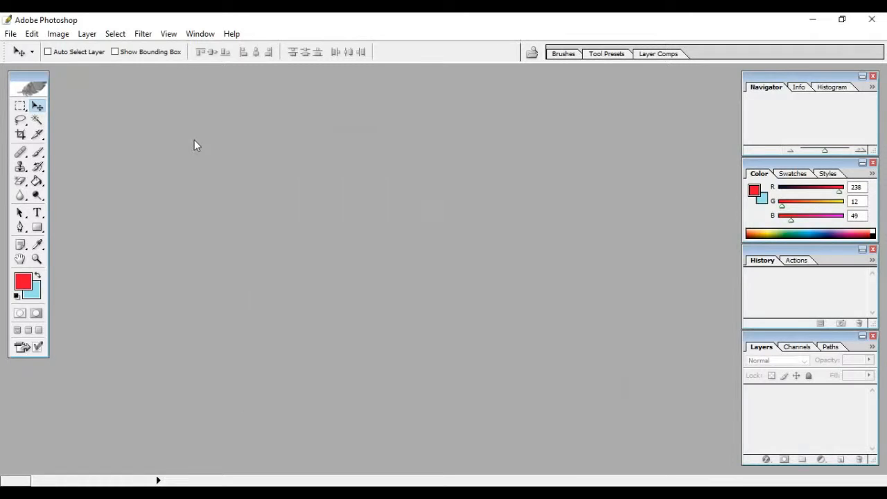
pyautogui.click(11, 35)
pyautogui.click(27, 48)
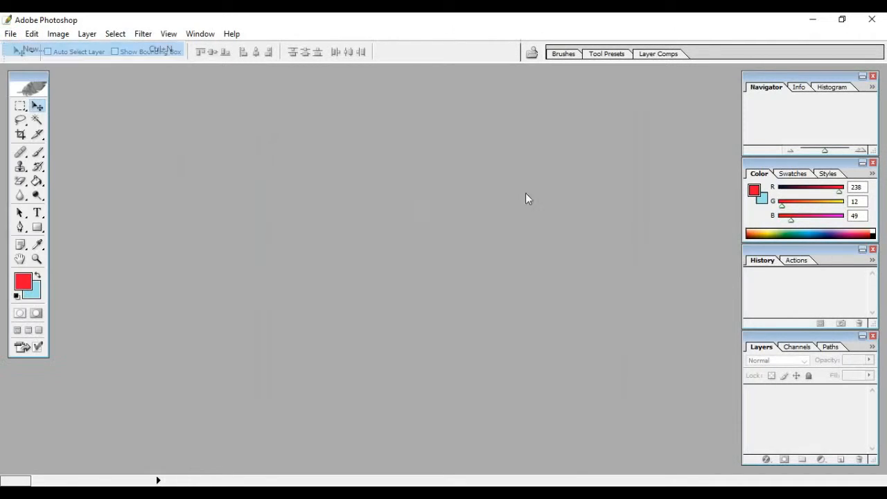
pyautogui.click(453, 203)
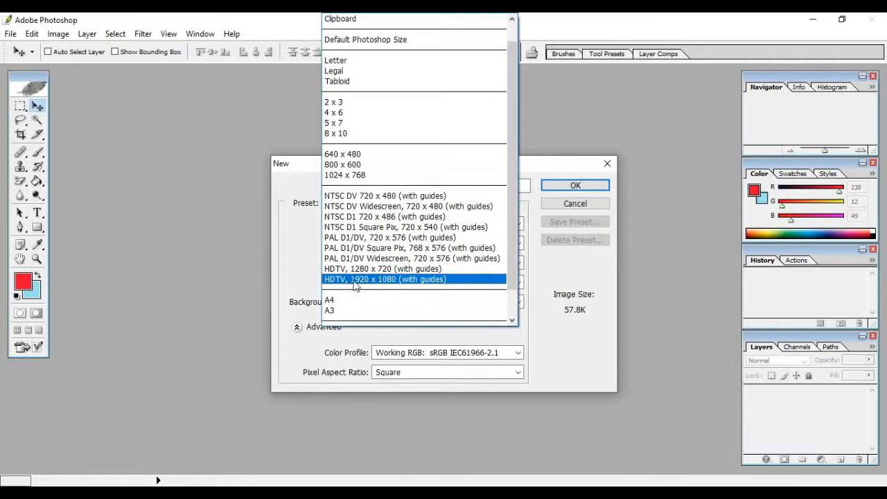
pyautogui.click(418, 280)
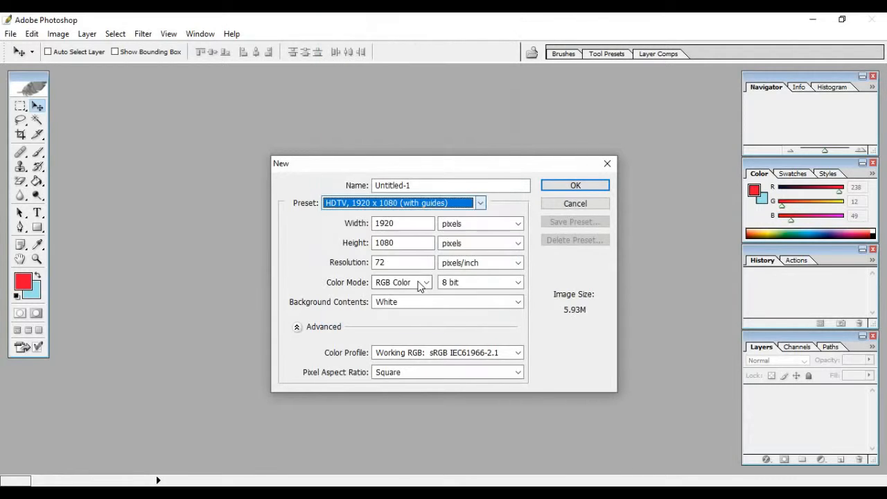
pyautogui.moveTo(399, 263); pyautogui.dragTo(372, 263)
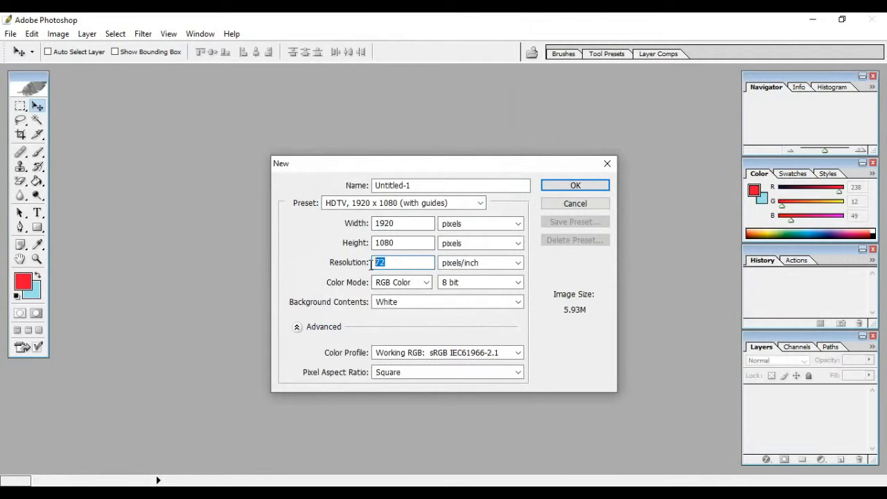
pyautogui.write('300')
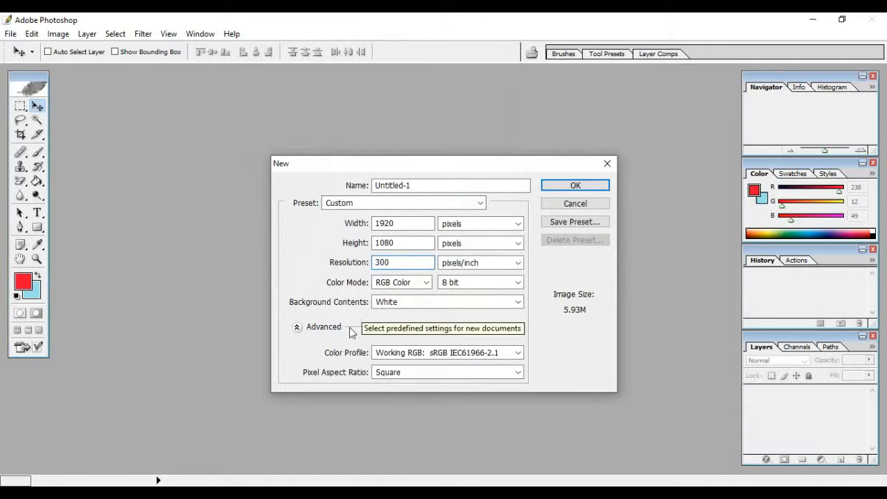
# Step: Keep the pixel aspect ratio at Square and create the new document
pyautogui.click(318, 246)
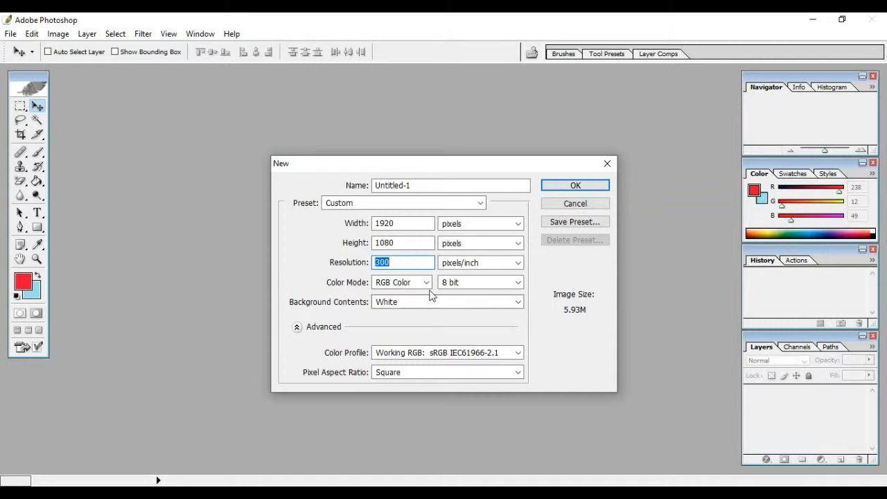
pyautogui.write('72')
pyautogui.click(413, 378)
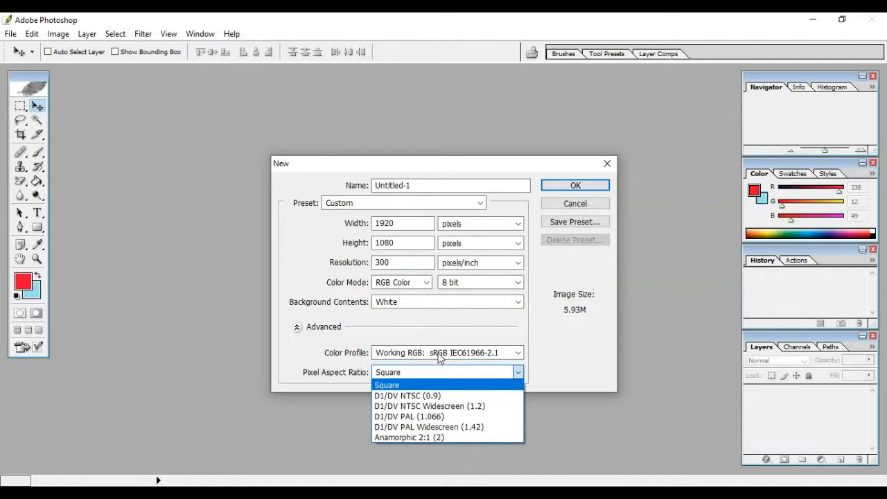
pyautogui.click(438, 353)
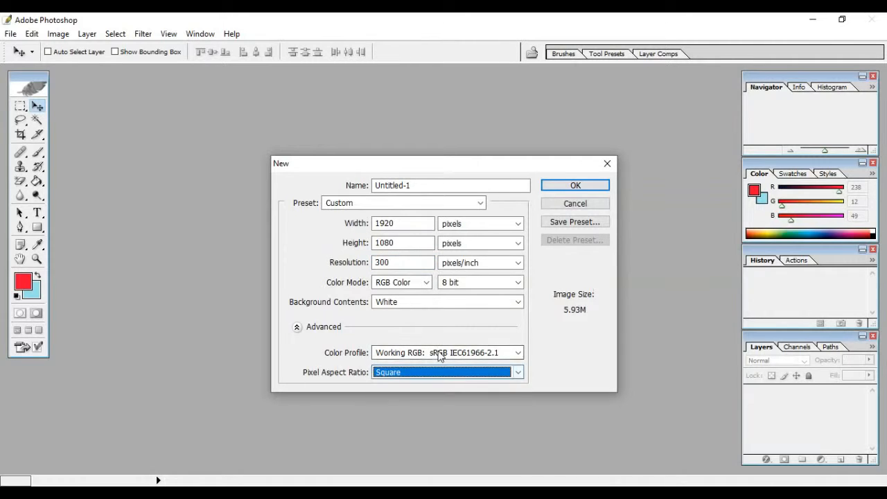
pyautogui.click(572, 185)
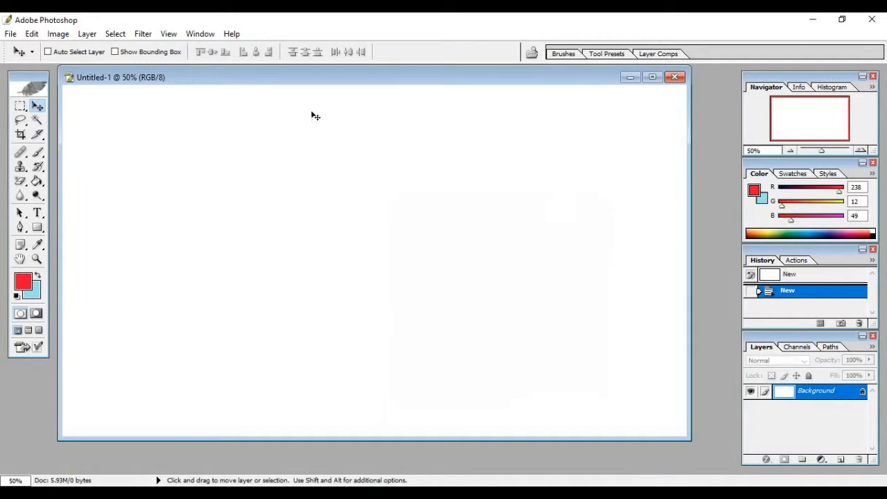
# Step: Reposition the document window and convert the locked Background into a regular layer with the default settings
pyautogui.moveTo(252, 79); pyautogui.dragTo(270, 88)
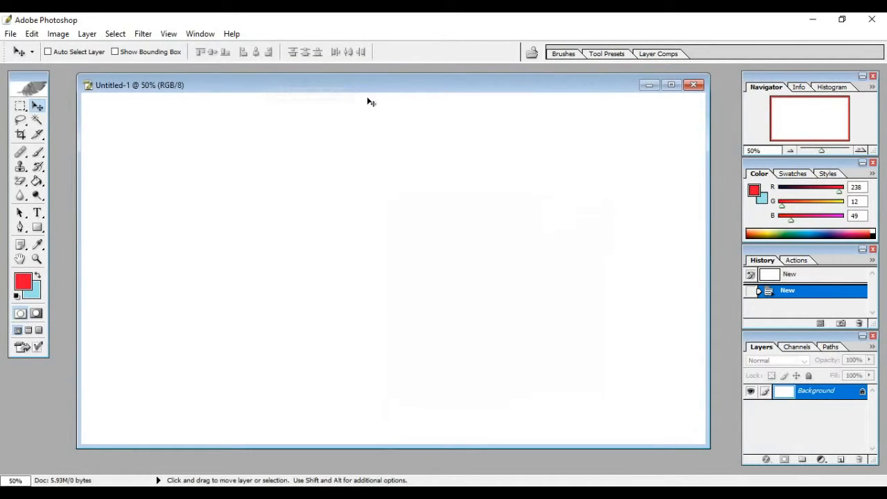
pyautogui.moveTo(353, 85); pyautogui.dragTo(343, 83)
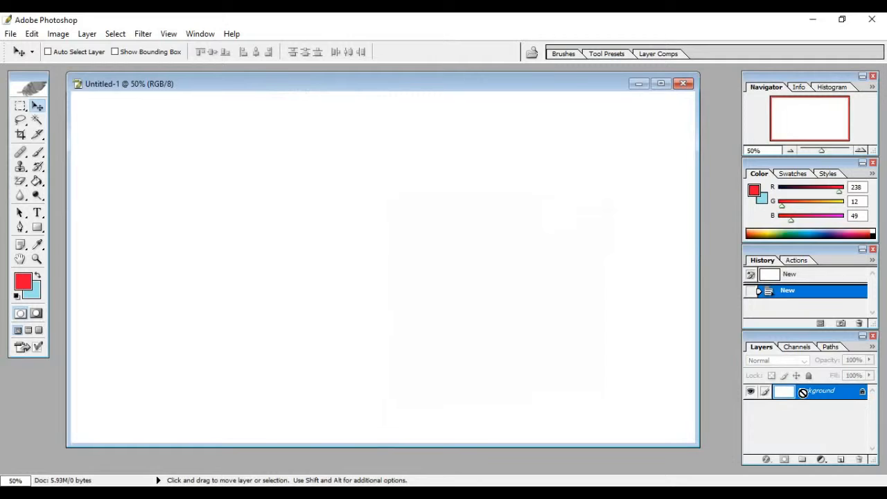
pyautogui.moveTo(757, 396)
pyautogui.mouseDown()
pyautogui.moveTo(868, 407)
pyautogui.moveTo(784, 367)
pyautogui.mouseUp()
pyautogui.press('Escape')
pyautogui.doubleClick(810, 392)
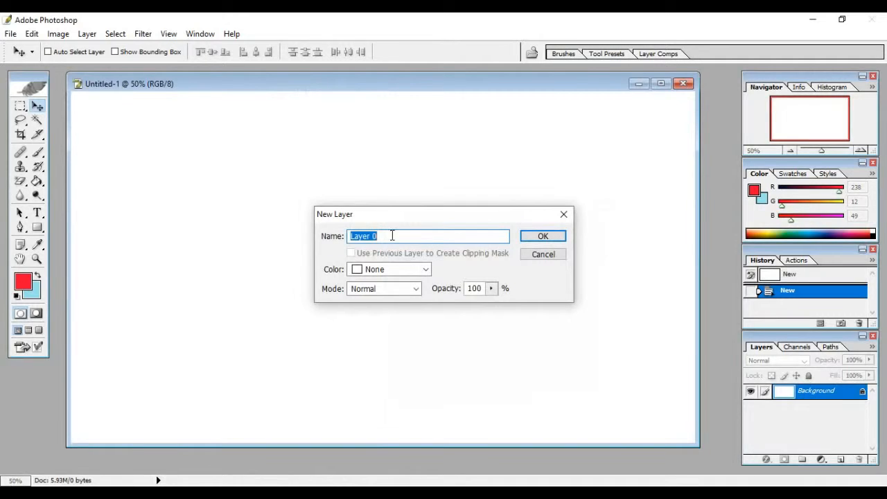
pyautogui.click(545, 239)
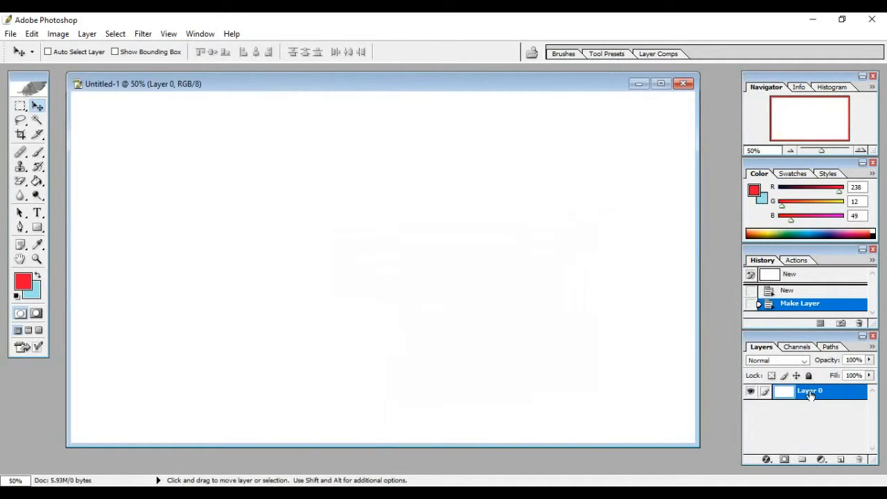
# Step: Add a Gradient Overlay to the layer and choose the Foreground to Background preset as its gradient
pyautogui.rightClick(812, 395)
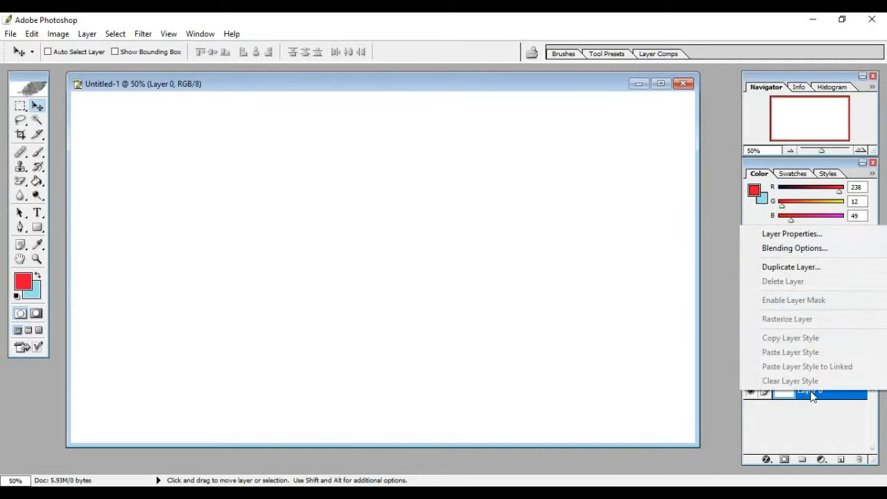
pyautogui.click(787, 248)
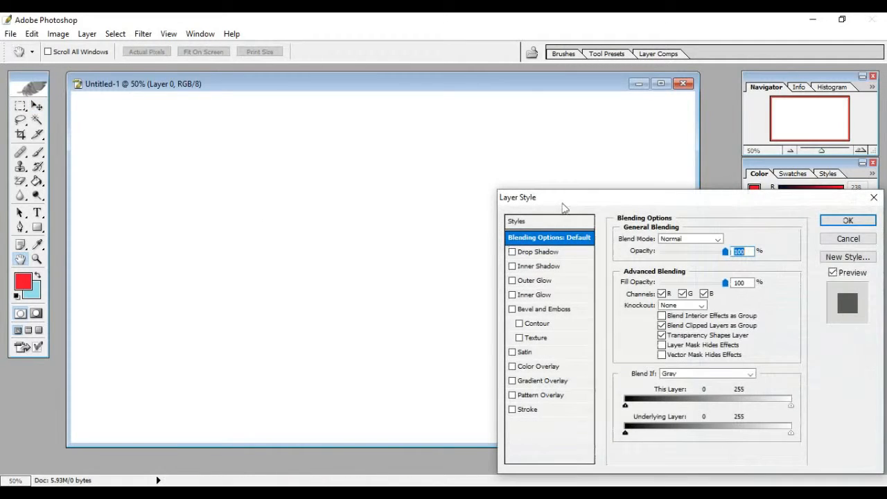
pyautogui.moveTo(562, 204); pyautogui.dragTo(378, 122)
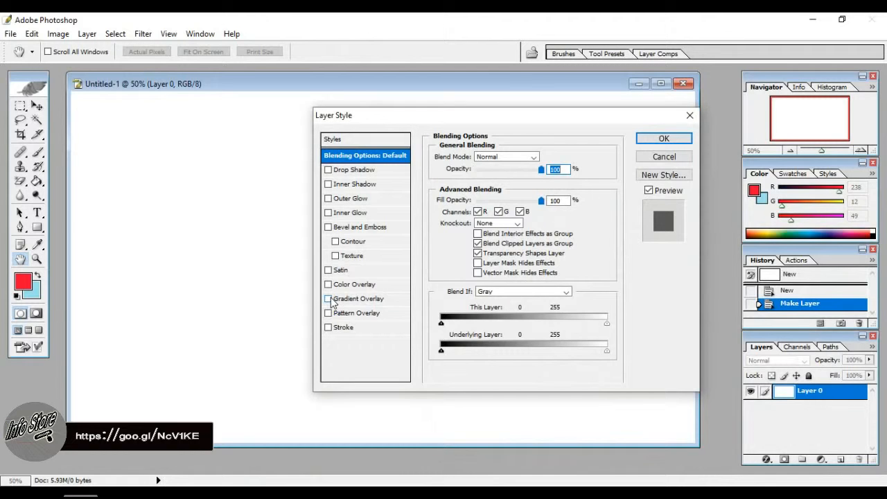
pyautogui.click(328, 298)
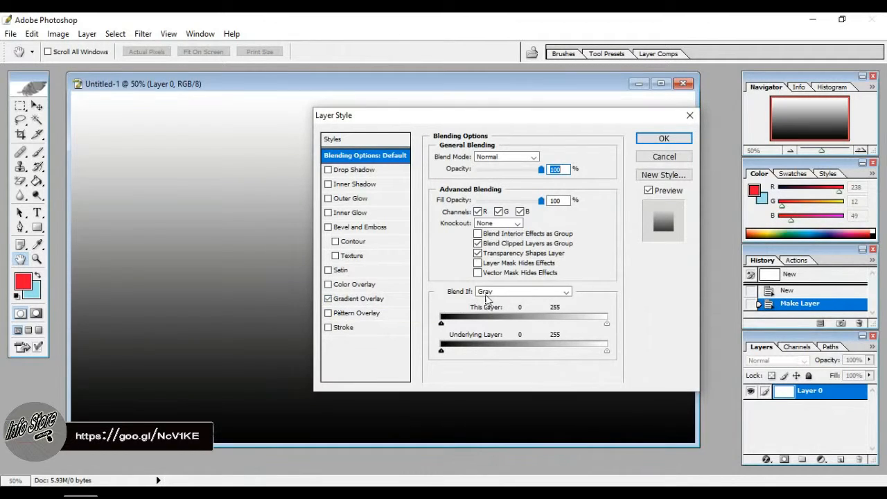
pyautogui.click(355, 299)
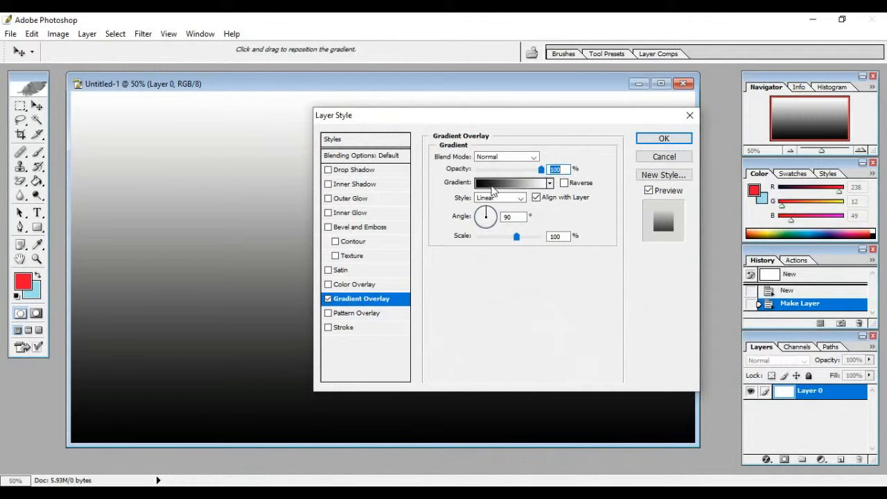
pyautogui.click(493, 184)
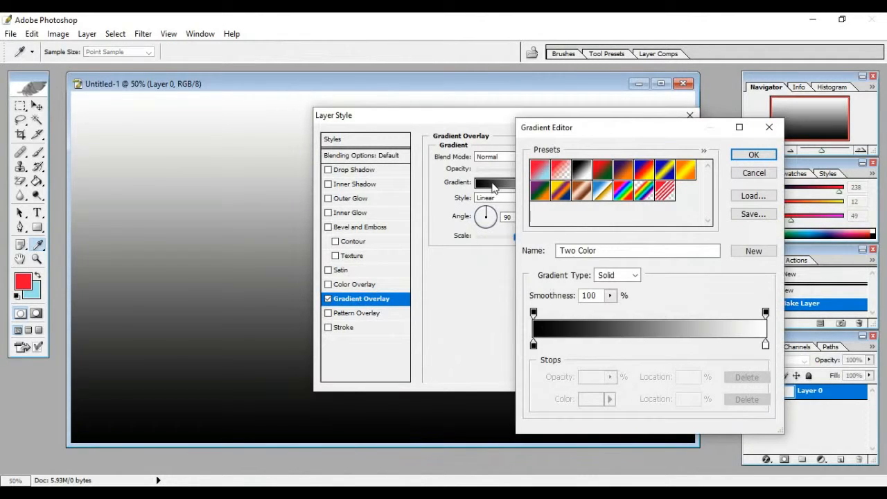
pyautogui.click(539, 172)
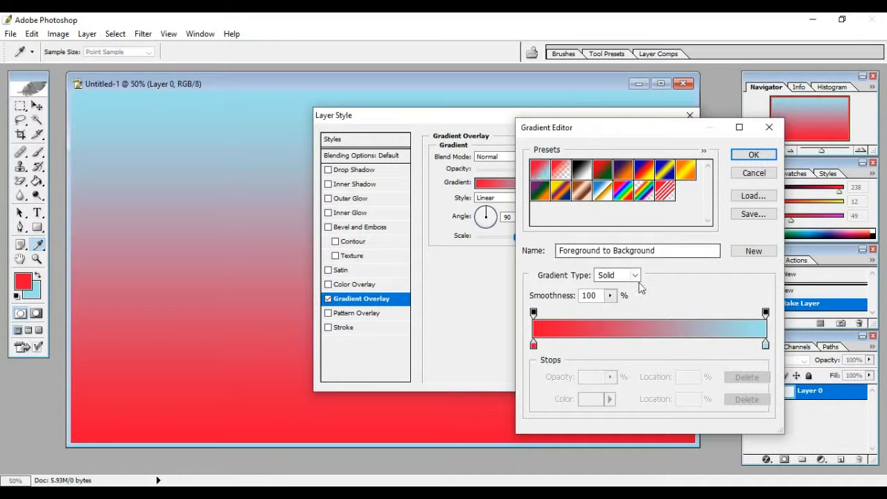
# Step: Change the gradient's starting red colour stop to light cyan
pyautogui.click(533, 345)
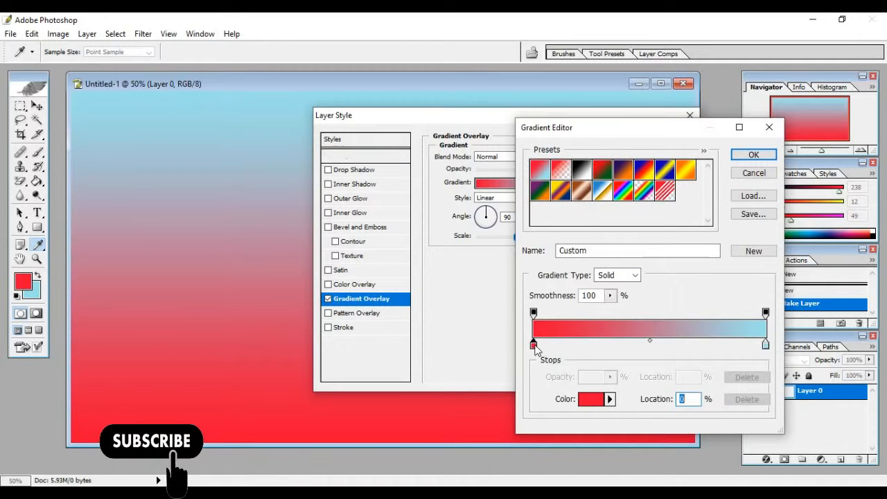
pyautogui.doubleClick(533, 346)
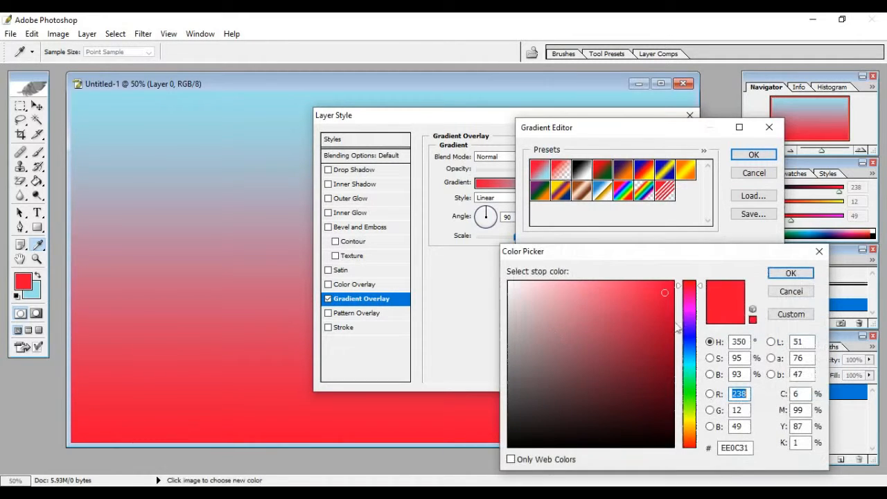
pyautogui.click(689, 365)
pyautogui.moveTo(635, 316); pyautogui.dragTo(583, 284)
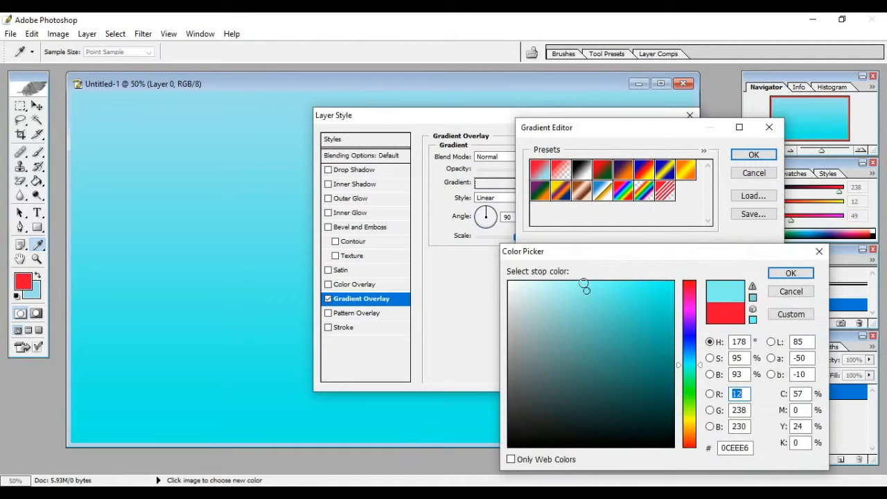
pyautogui.click(787, 274)
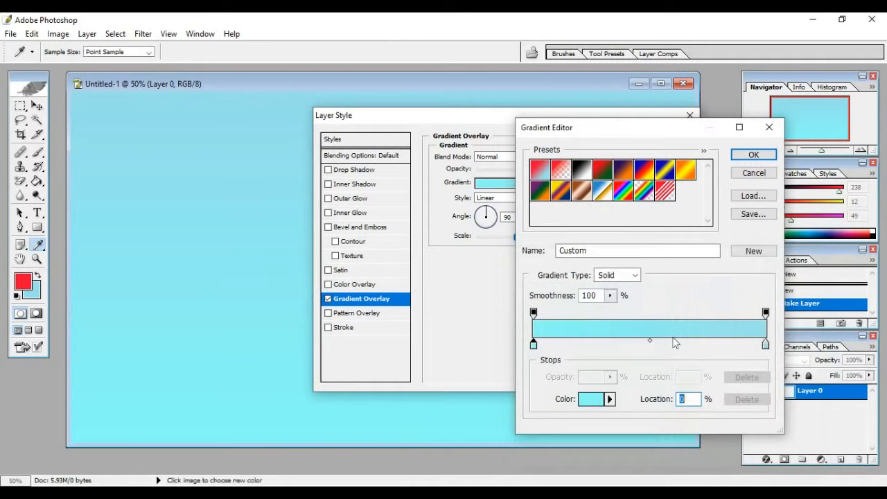
# Step: Set the gradient's end colour stop to blue 303DEE and apply the Gradient Overlay to the layer
pyautogui.doubleClick(764, 345)
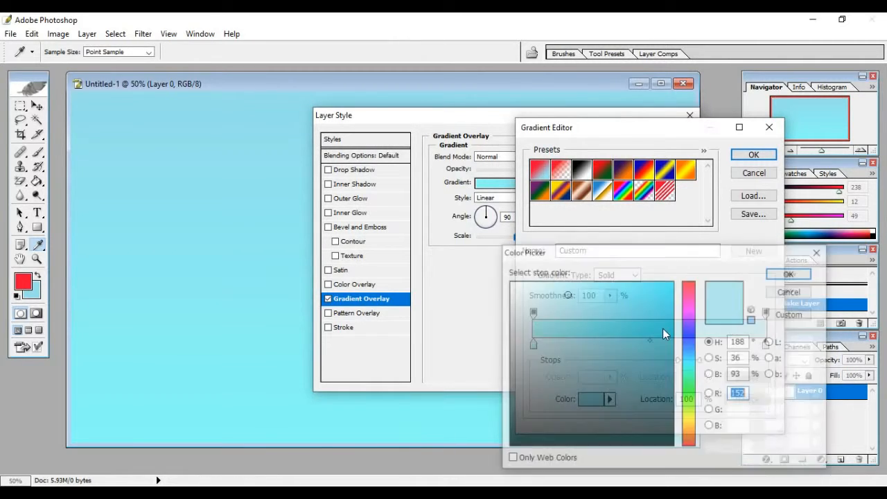
pyautogui.click(689, 338)
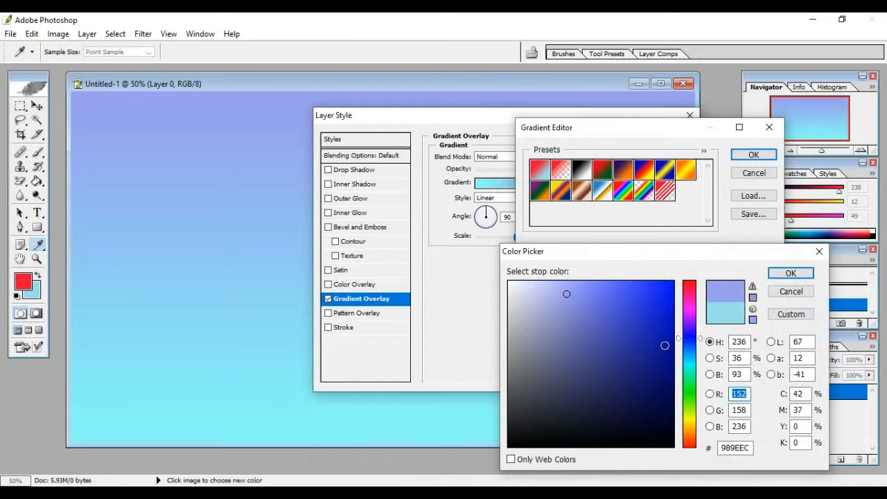
pyautogui.moveTo(645, 320); pyautogui.dragTo(640, 292)
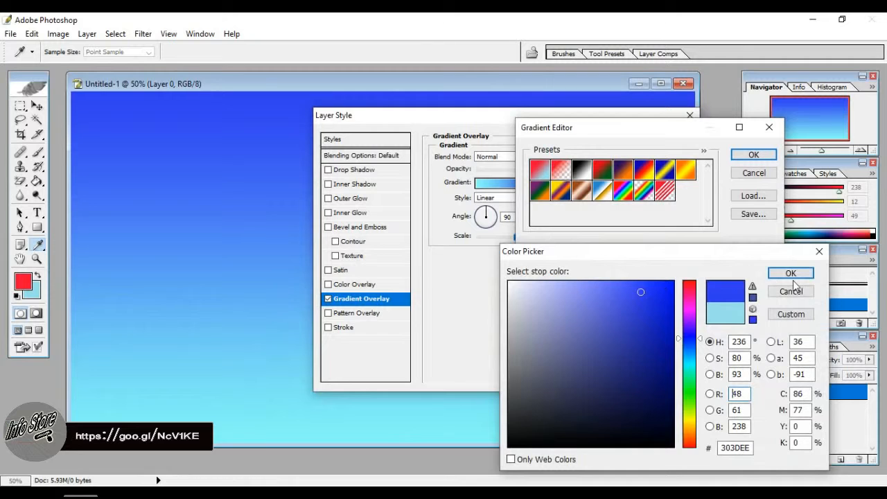
pyautogui.click(790, 273)
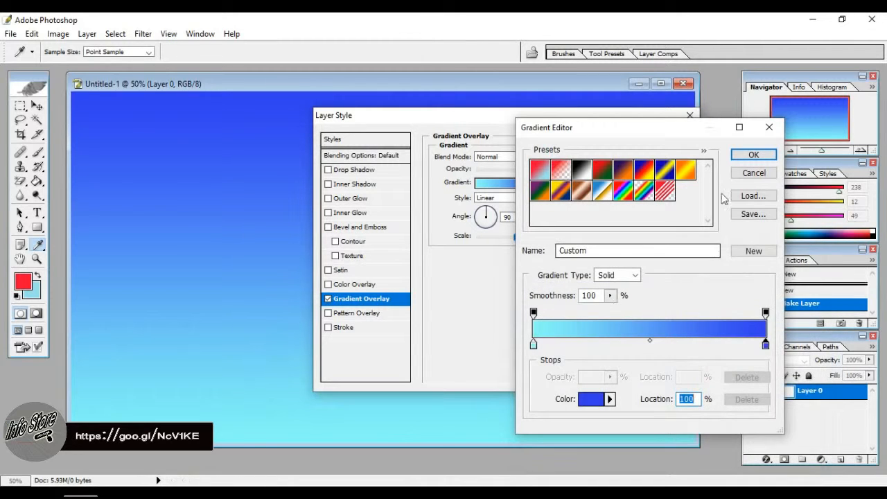
pyautogui.click(753, 154)
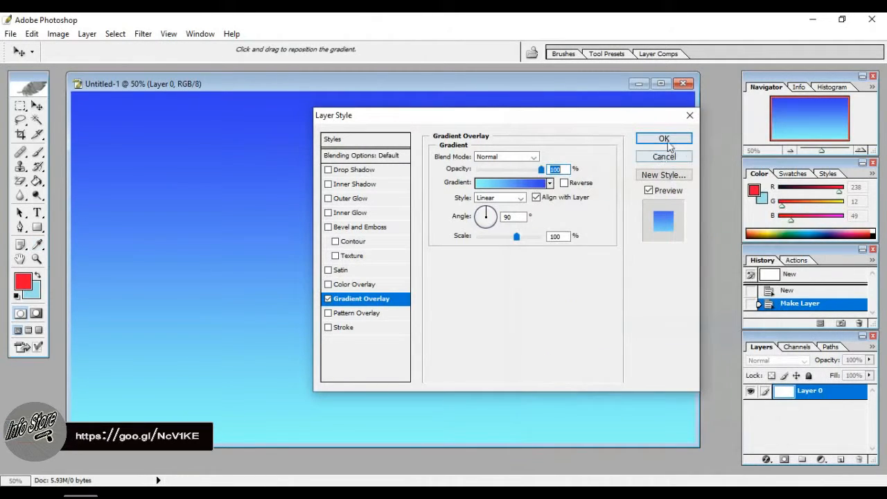
pyautogui.click(665, 139)
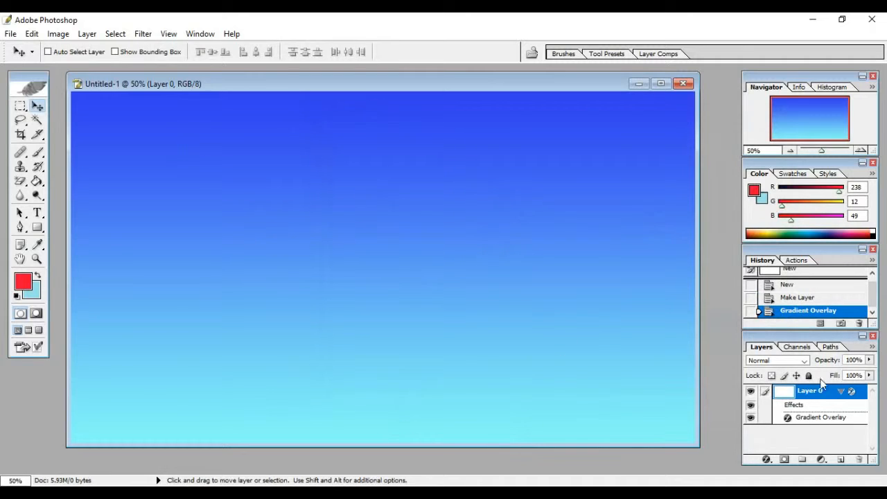
# Step: Reopen the background layer's Gradient Overlay for editing and change the gradient's starting colour stop to dark blue
pyautogui.rightClick(800, 396)
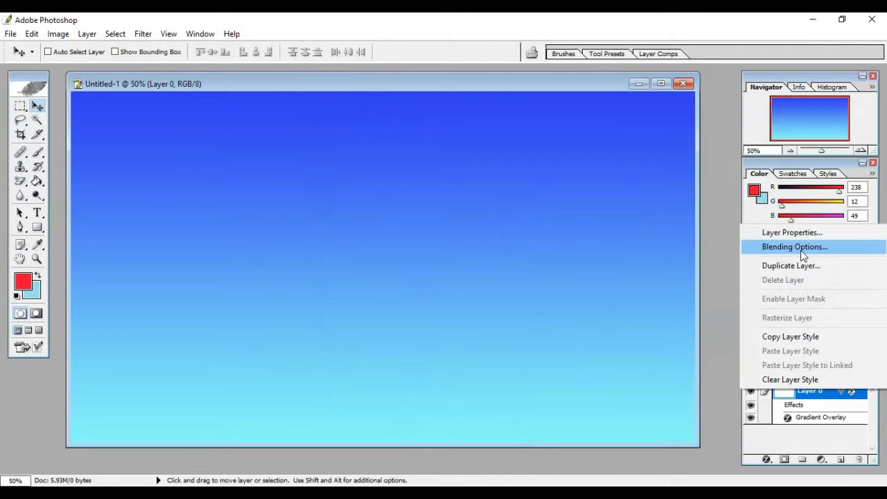
pyautogui.click(671, 257)
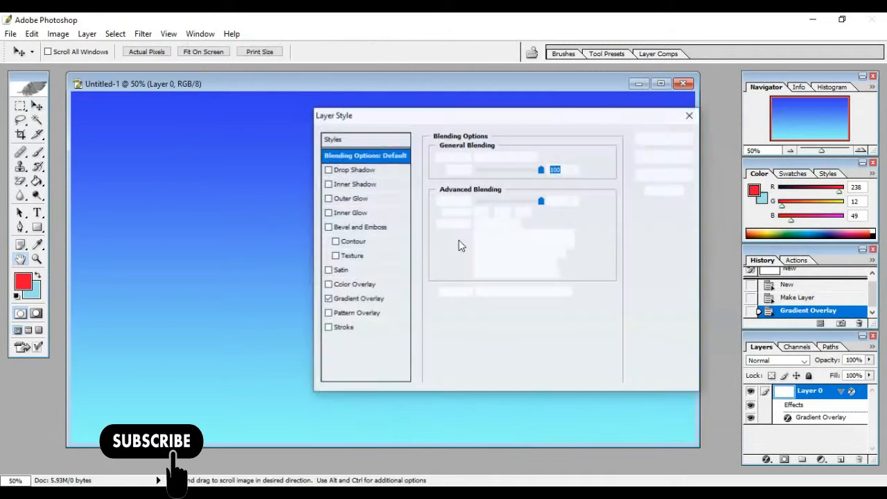
pyautogui.click(361, 298)
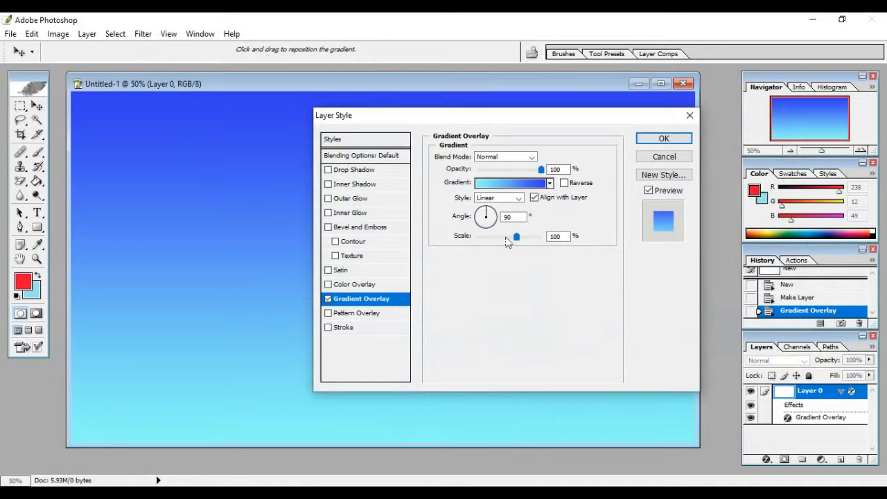
pyautogui.click(509, 186)
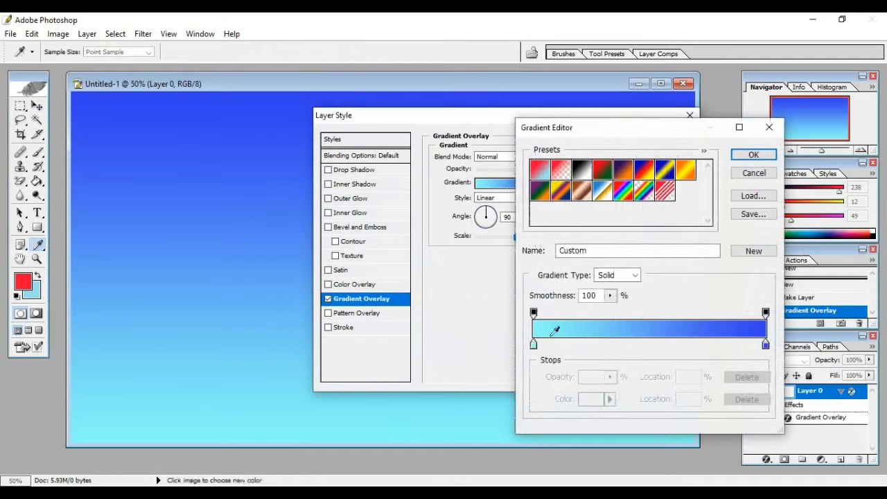
pyautogui.click(534, 344)
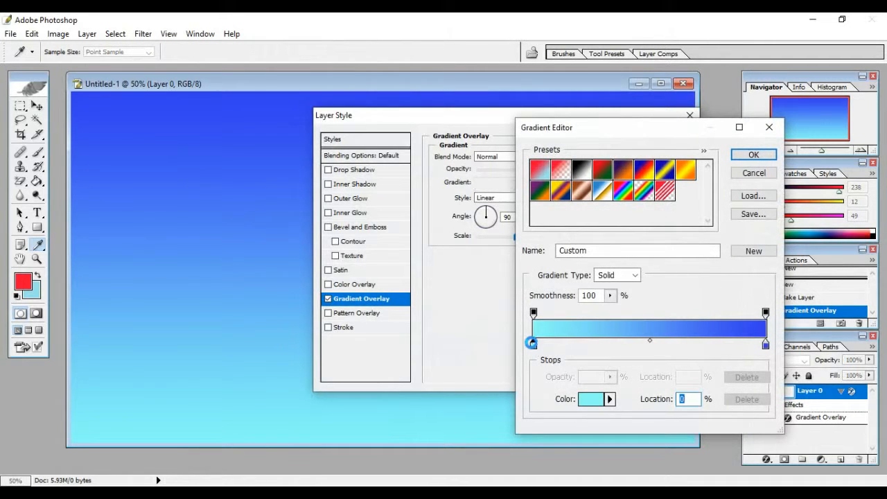
pyautogui.doubleClick(533, 344)
pyautogui.click(531, 342)
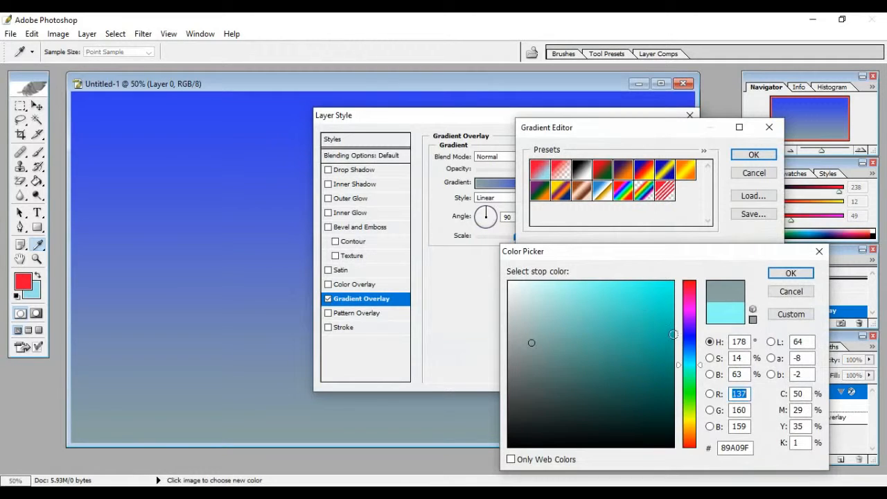
pyautogui.click(690, 335)
pyautogui.click(637, 327)
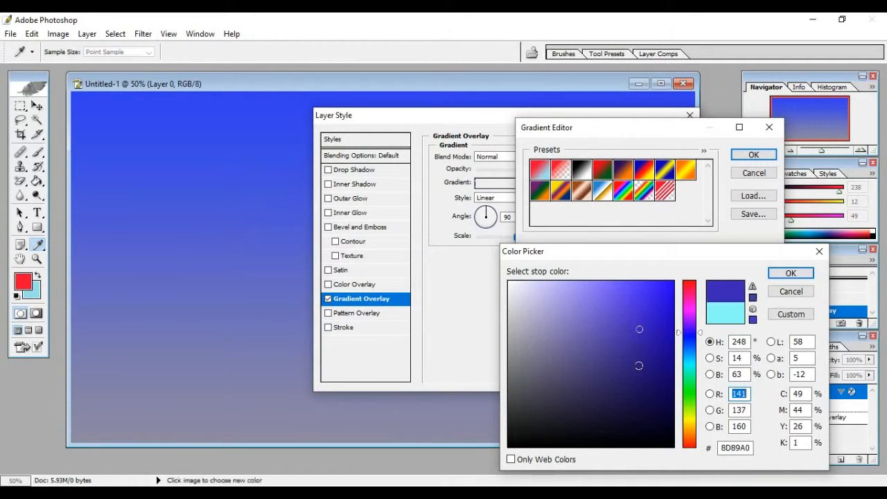
pyautogui.click(638, 369)
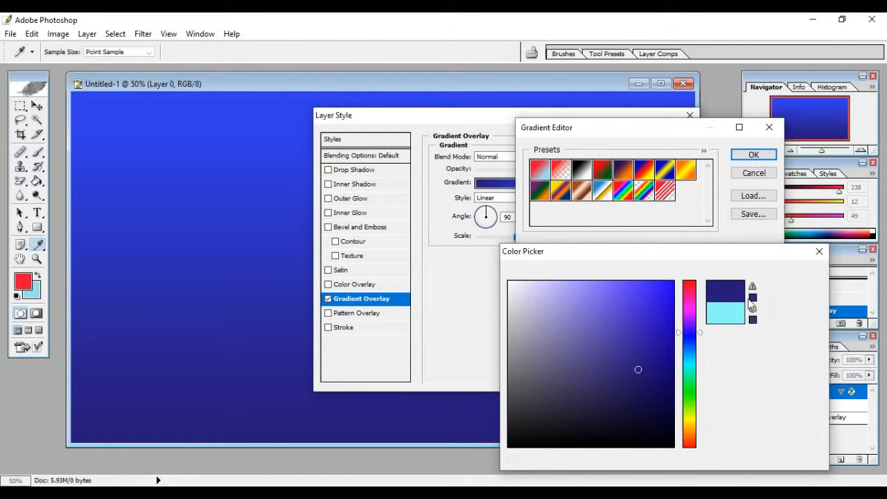
pyautogui.click(789, 273)
# Step: Change the gradient's end colour stop to light cyan and apply the updated Gradient Overlay
pyautogui.doubleClick(765, 344)
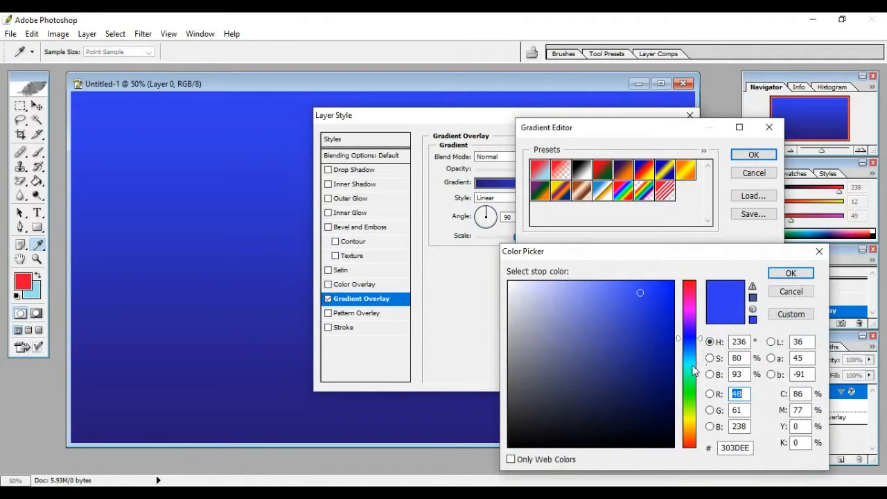
pyautogui.click(691, 365)
pyautogui.click(571, 295)
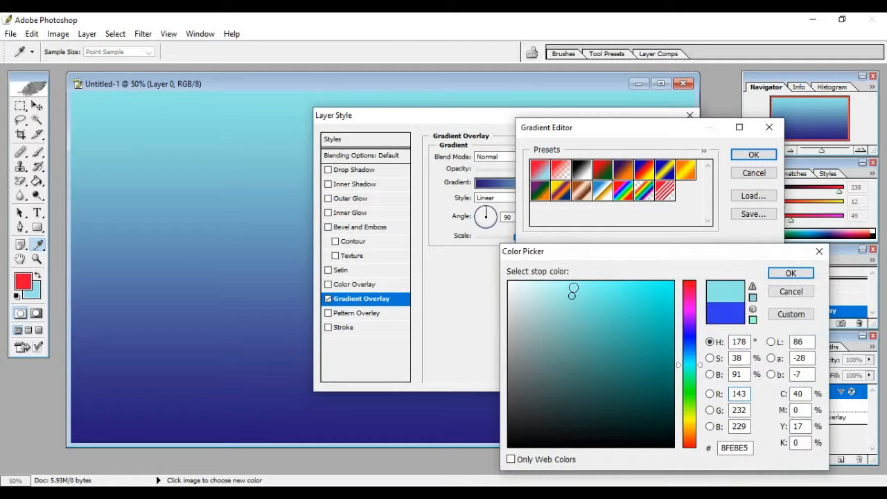
pyautogui.click(573, 287)
pyautogui.click(791, 273)
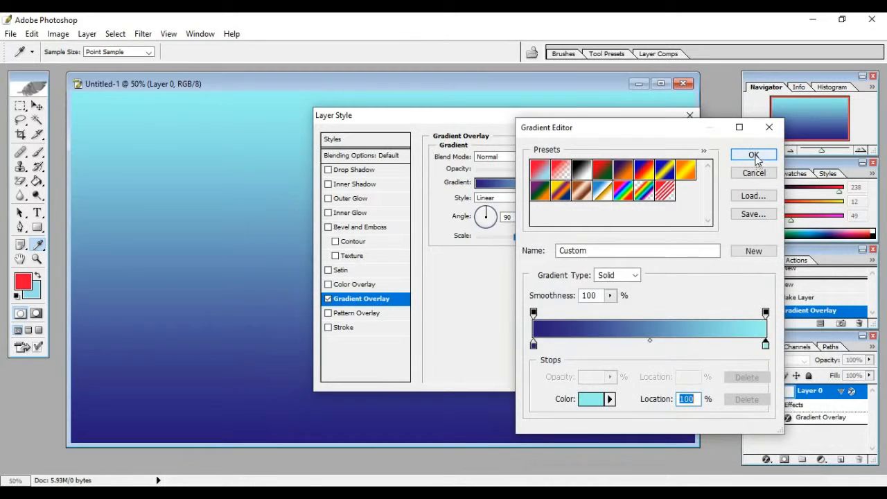
pyautogui.click(754, 155)
pyautogui.click(654, 140)
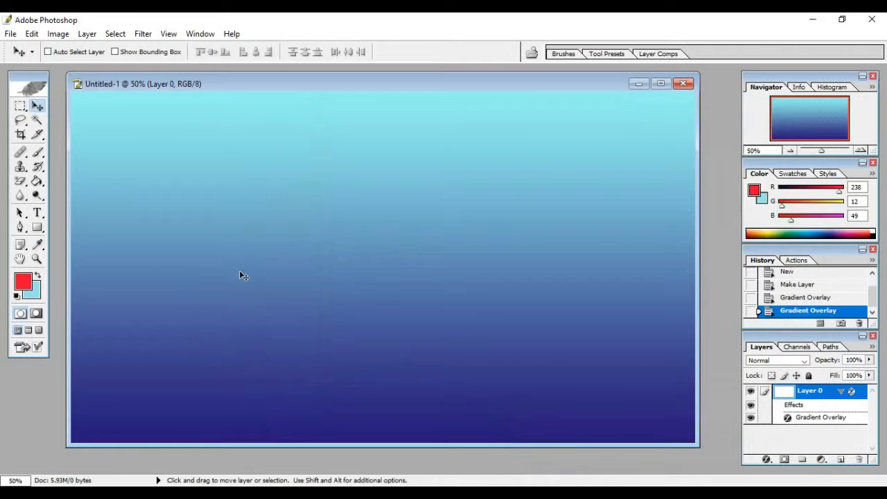
# Step: Start a new horizontal text line slightly left of the canvas centre with the Type tool
pyautogui.press('t')
pyautogui.click(317, 264)
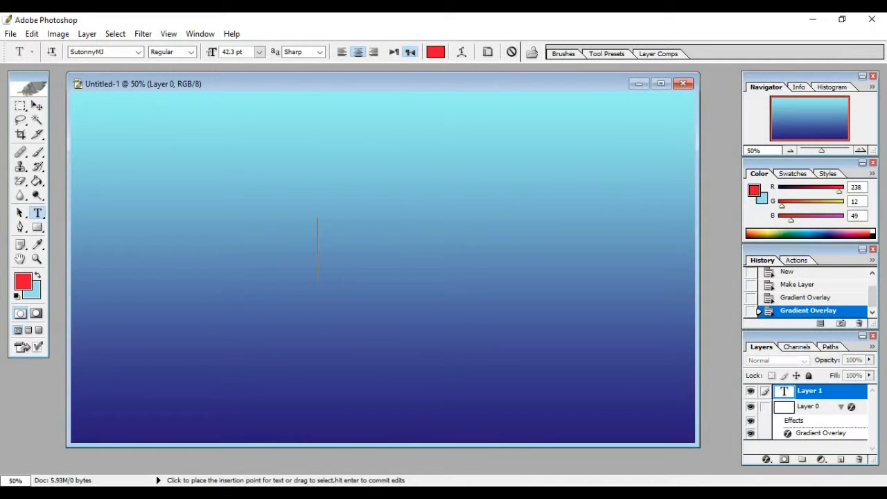
pyautogui.write('ফ')
pyautogui.press('BackSpace')
pyautogui.write('চ্যেঅ')
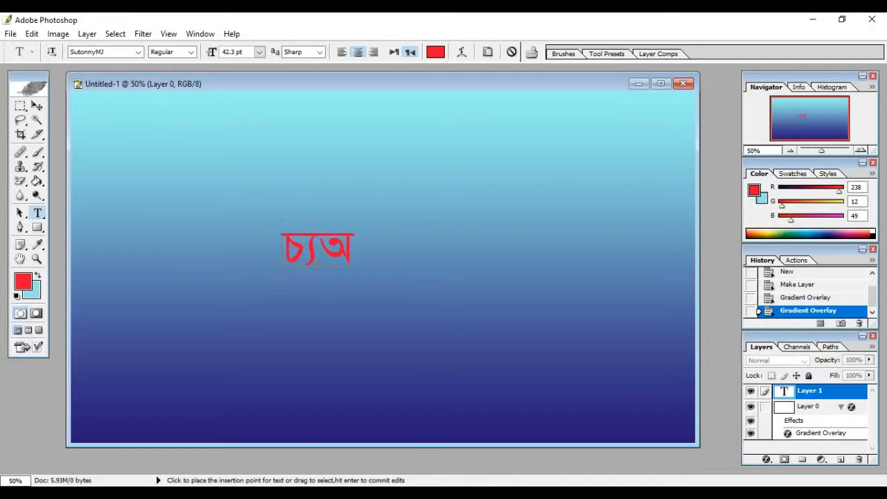
pyautogui.press('BackSpace')
pyautogui.press('BackSpace')
pyautogui.press('BackSpace')
pyautogui.press('BackSpace')
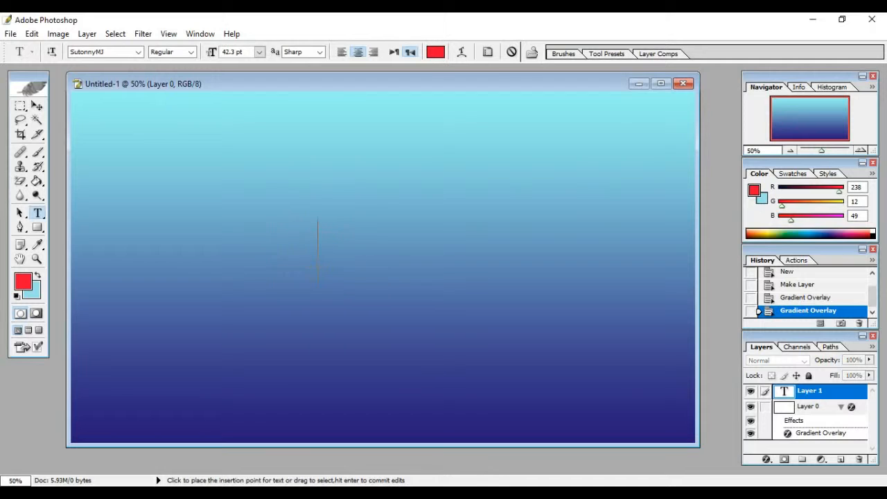
# Step: Enter the text "ভিউ বাড়ানোর উপায়" and shift the finished text layer slightly left
pyautogui.write('িভউ')
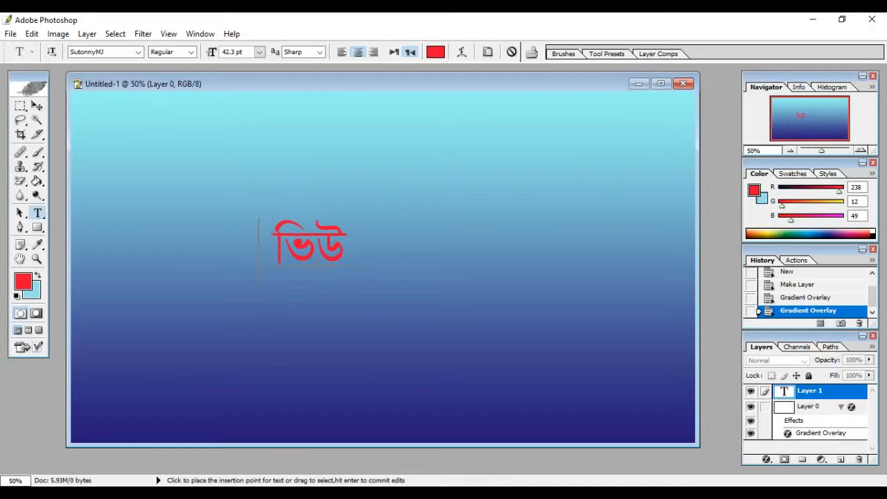
pyautogui.write(' বাড়ানোর')
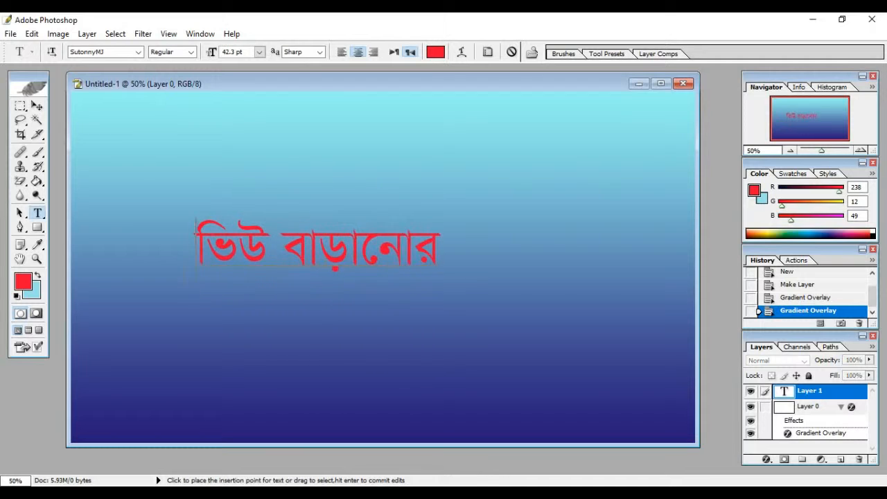
pyautogui.write(' উপয়')
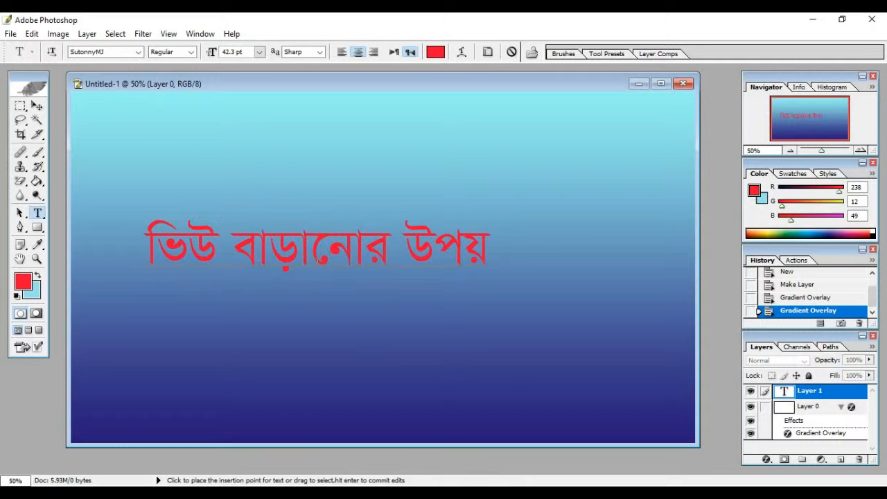
pyautogui.press('BackSpace')
pyautogui.press('BackSpace')
pyautogui.write('ায়')
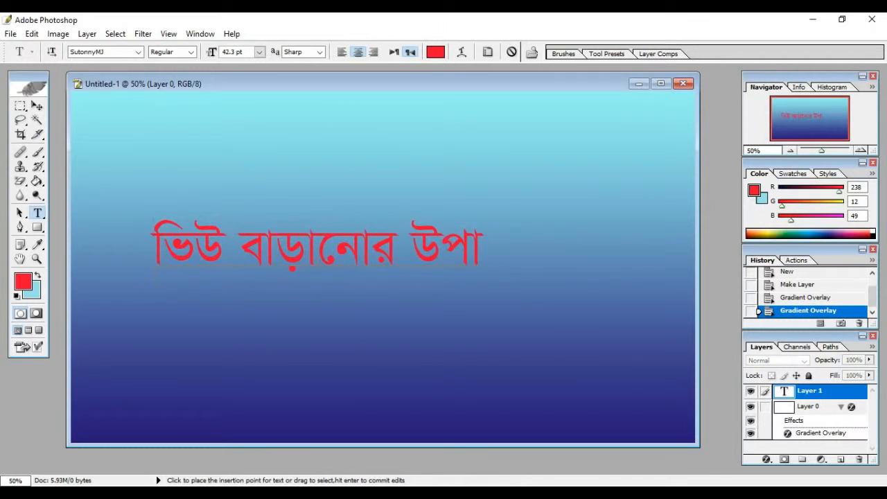
pyautogui.click(36, 105)
pyautogui.moveTo(300, 244); pyautogui.dragTo(267, 244)
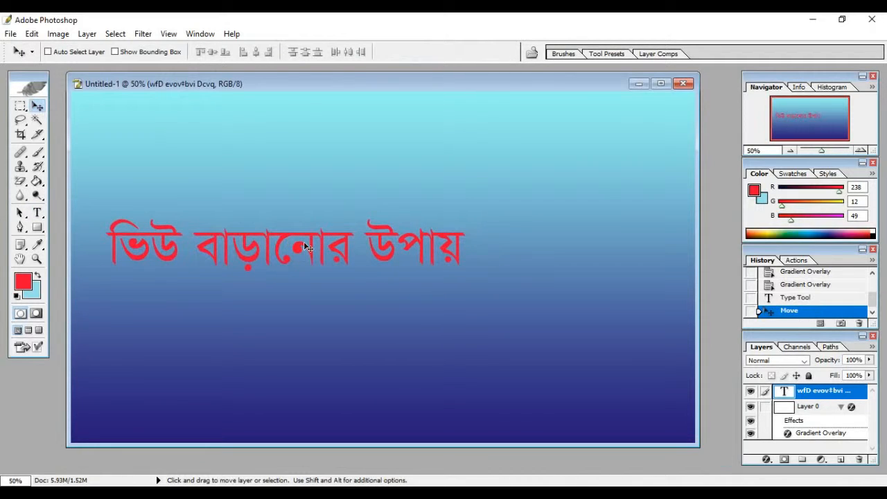
# Step: Add a 3 px outside Stroke in near-white F2E6F2 to the text layer and move the text to the lower left of the canvas
pyautogui.click(86, 33)
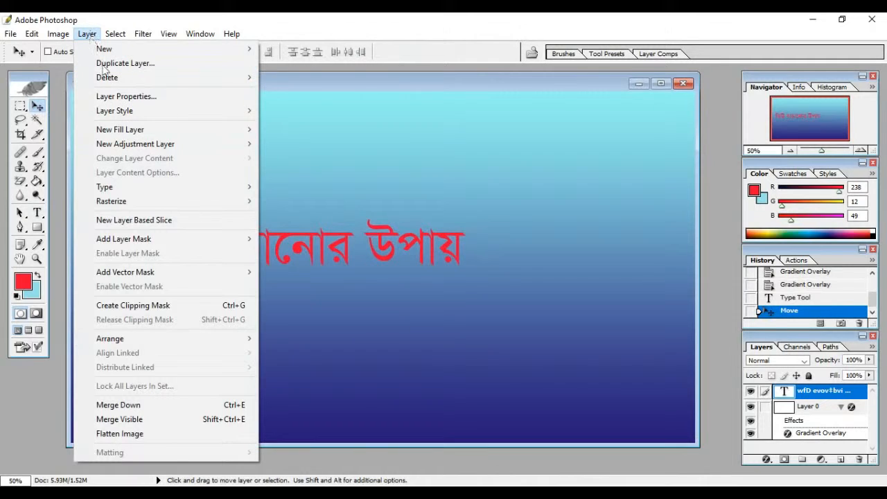
pyautogui.moveTo(128, 113)
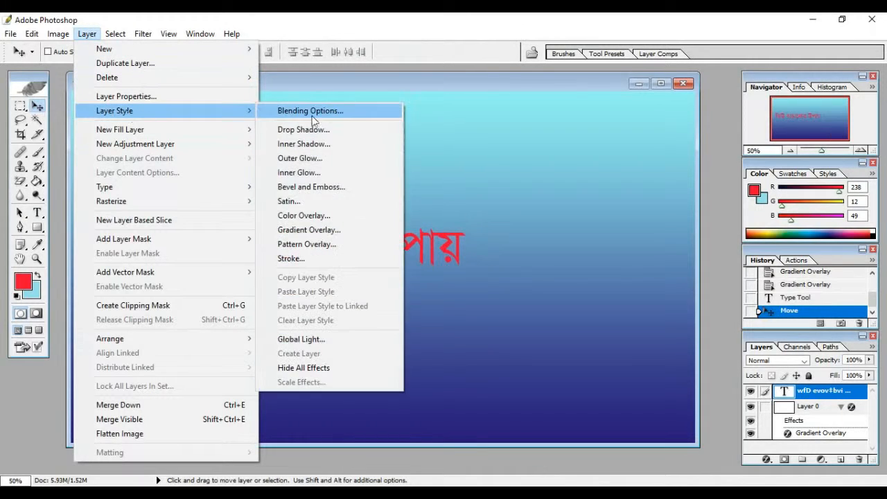
pyautogui.click(306, 261)
pyautogui.moveTo(495, 129); pyautogui.dragTo(717, 171)
pyautogui.click(686, 274)
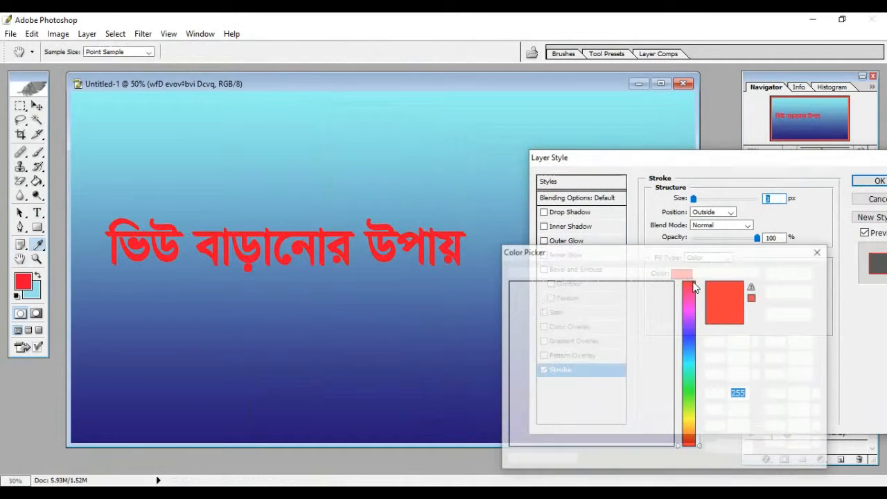
pyautogui.click(687, 308)
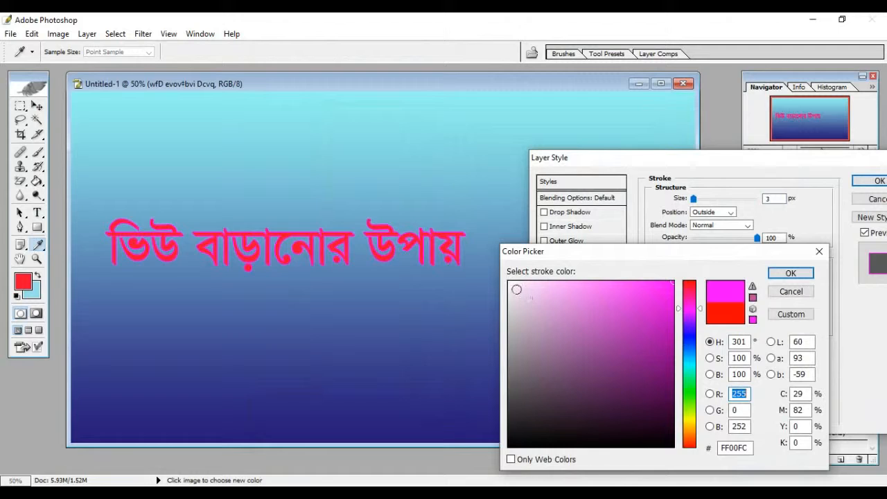
pyautogui.click(516, 289)
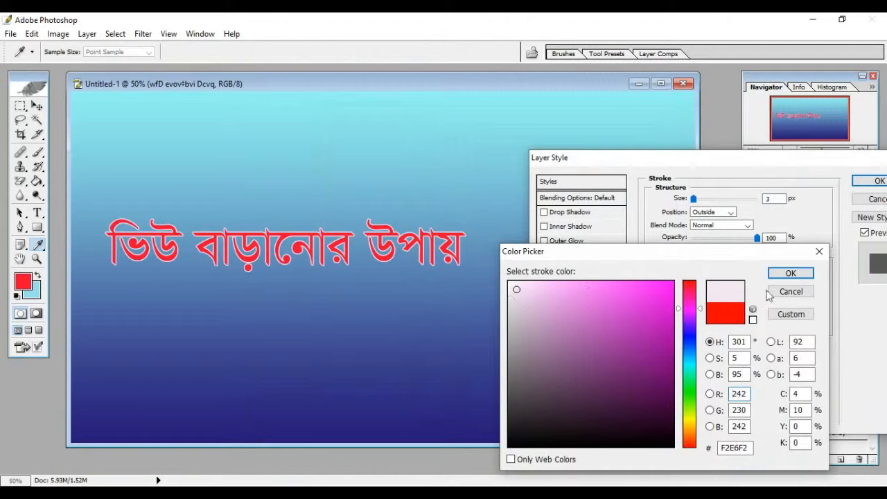
pyautogui.click(790, 273)
pyautogui.moveTo(739, 164); pyautogui.dragTo(459, 255)
pyautogui.click(612, 262)
pyautogui.moveTo(317, 250); pyautogui.dragTo(309, 353)
pyautogui.moveTo(303, 371); pyautogui.dragTo(307, 337)
# Step: Draw a red rounded rectangle with a 10 px corner radius and position it just above the middle of the text
pyautogui.click(41, 232)
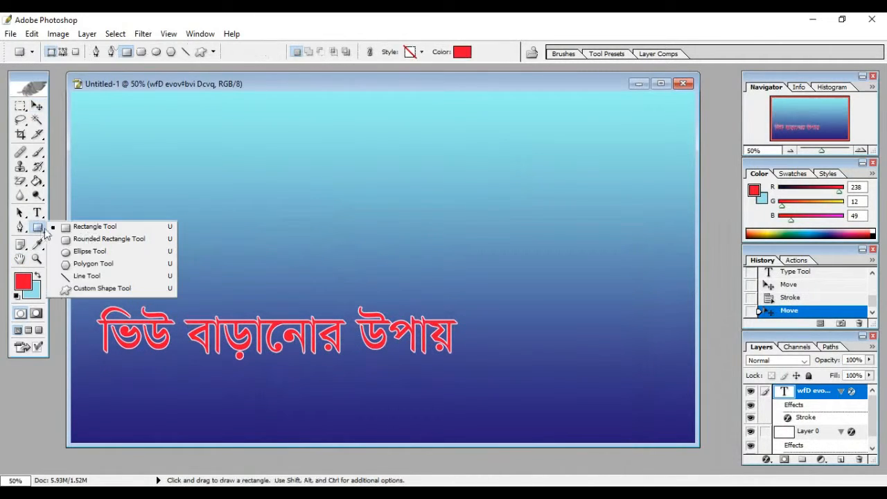
pyautogui.click(91, 242)
pyautogui.moveTo(112, 224); pyautogui.dragTo(234, 270)
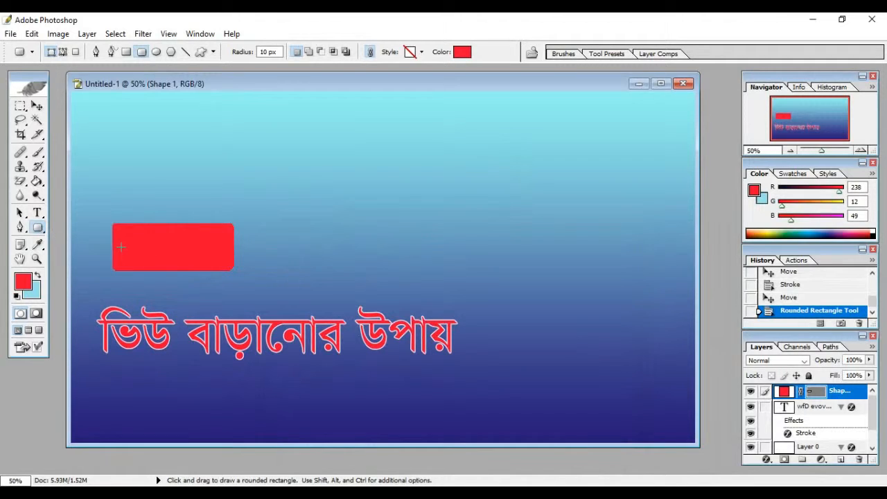
pyautogui.click(37, 110)
pyautogui.moveTo(176, 257); pyautogui.dragTo(312, 279)
pyautogui.press('u')
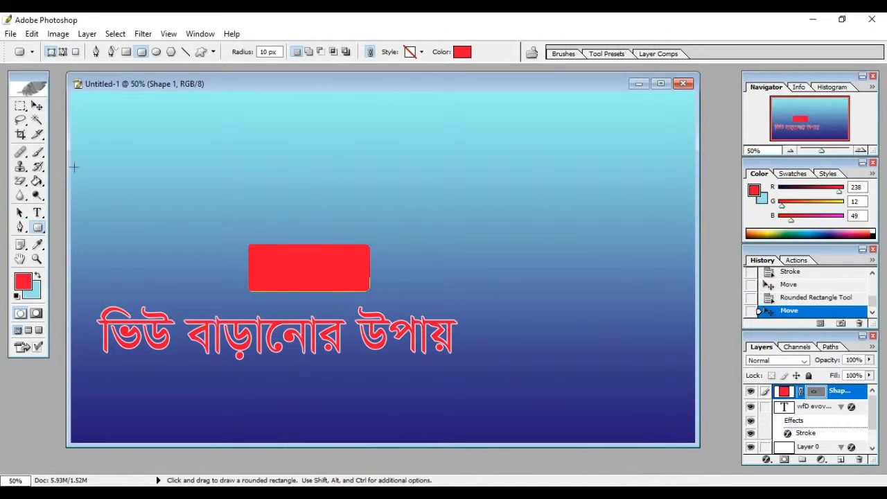
pyautogui.click(39, 108)
pyautogui.moveTo(282, 267)
pyautogui.mouseDown()
pyautogui.moveTo(259, 265)
pyautogui.moveTo(295, 275)
pyautogui.mouseUp()
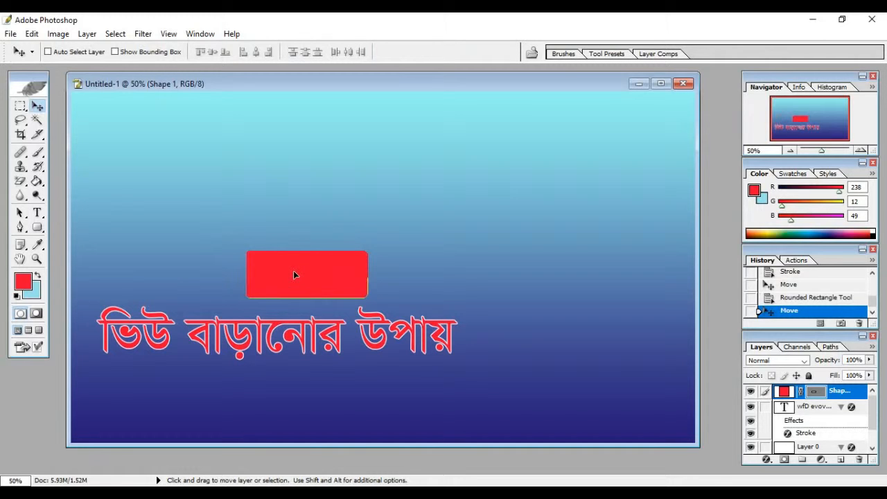
# Step: Set the foreground colour to near-white F7EEF0
pyautogui.click(20, 284)
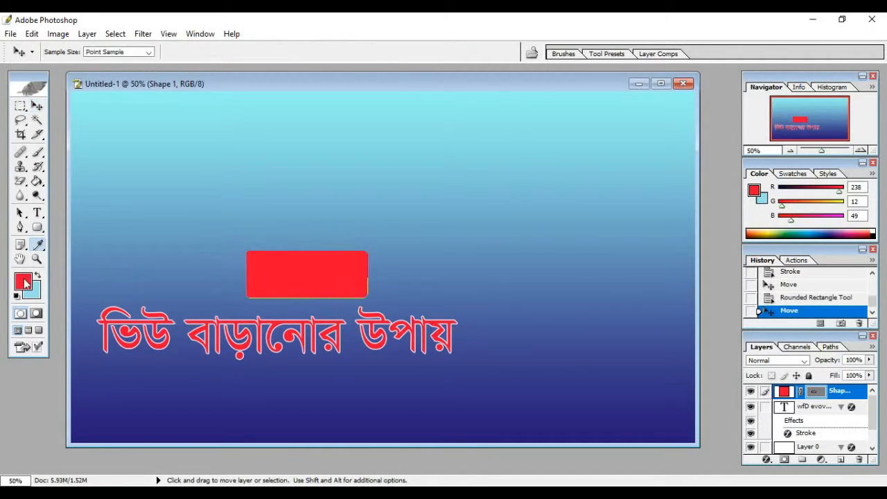
pyautogui.click(513, 285)
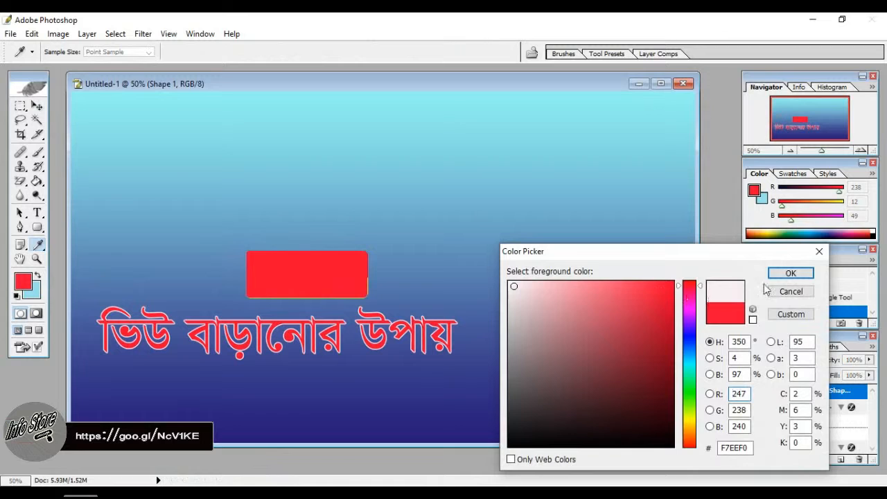
pyautogui.click(790, 273)
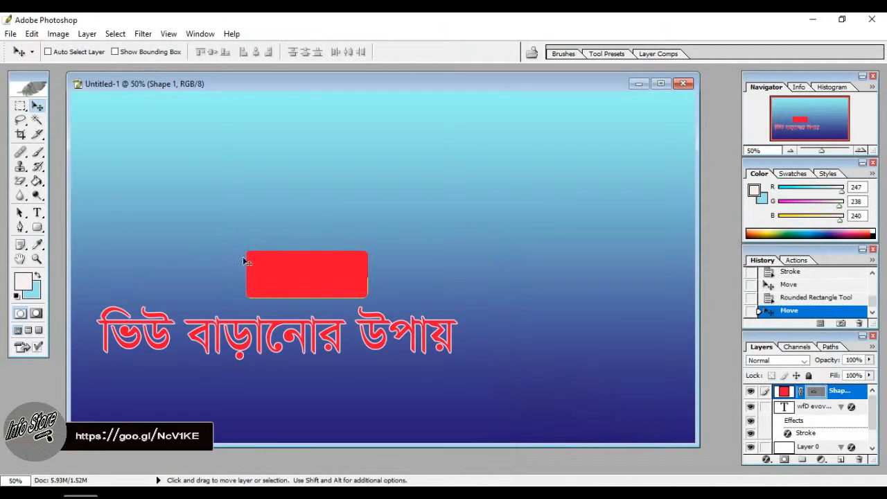
# Step: Move the red rounded rectangle left above the start of the text and draw a second, similarly sized one directly to its right
pyautogui.moveTo(322, 268); pyautogui.dragTo(202, 260)
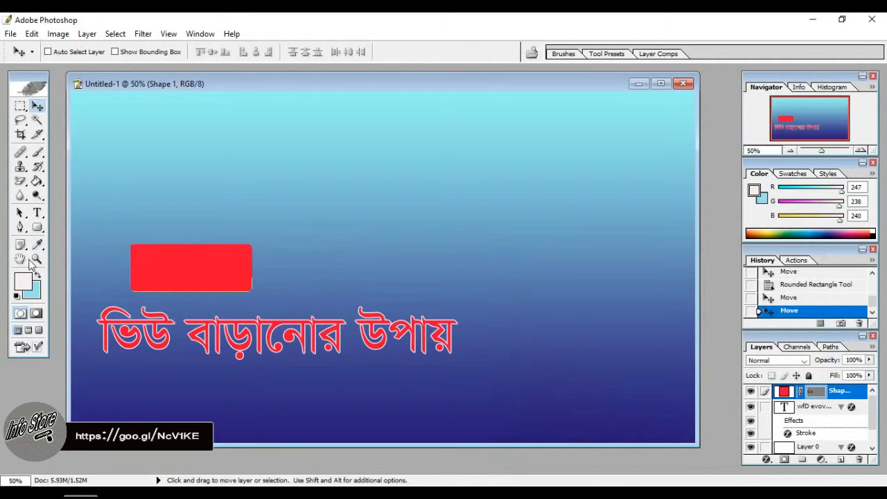
pyautogui.click(38, 228)
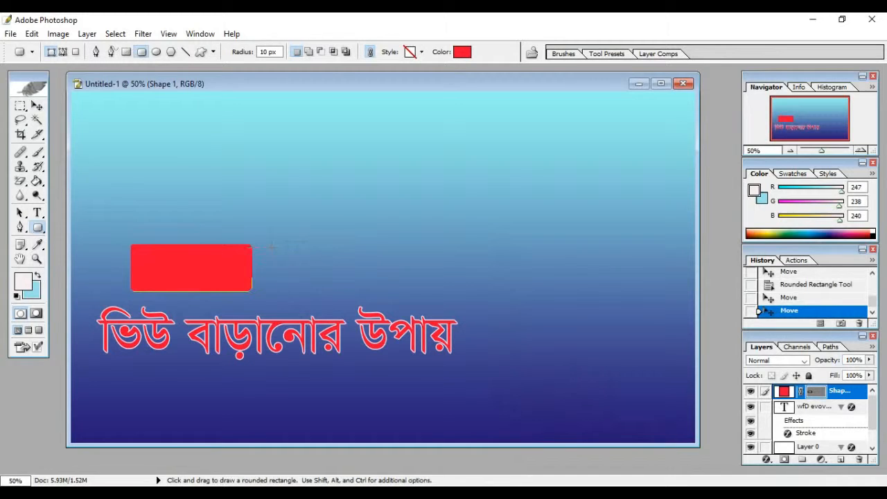
pyautogui.moveTo(308, 294); pyautogui.dragTo(367, 292)
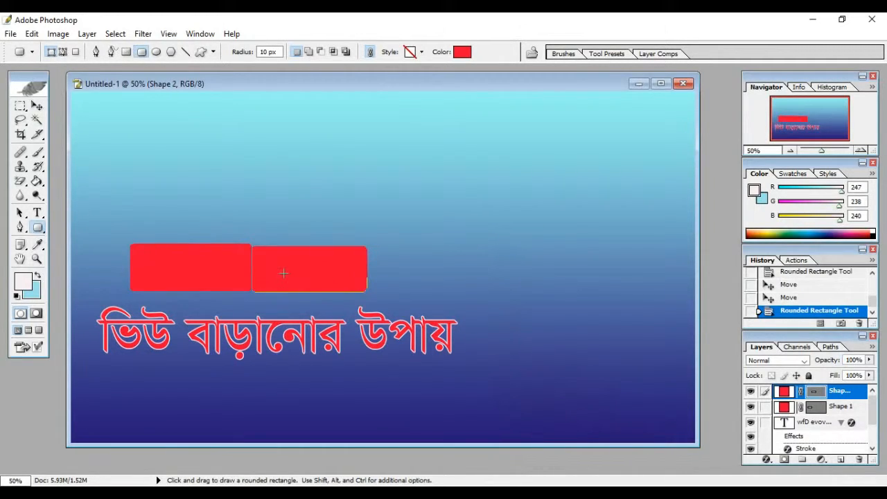
# Step: Recolour the second rounded rectangle near-white and nudge it up level with the red rectangle
pyautogui.click(462, 52)
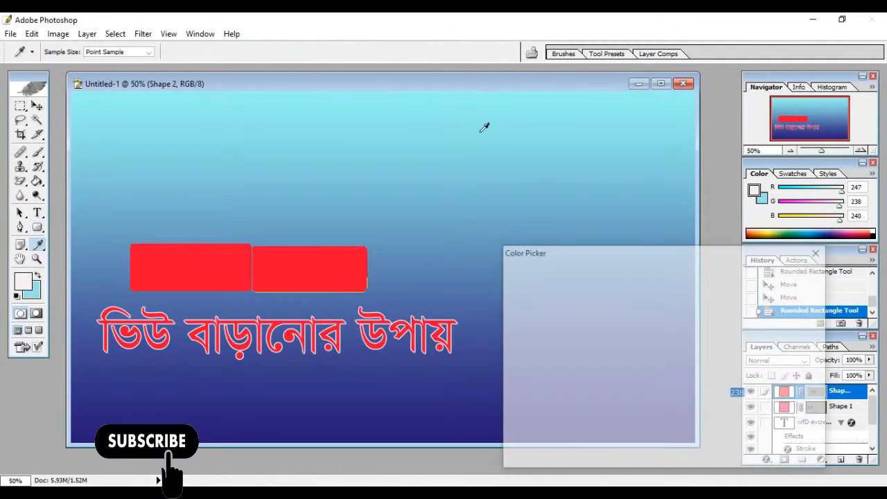
pyautogui.click(513, 285)
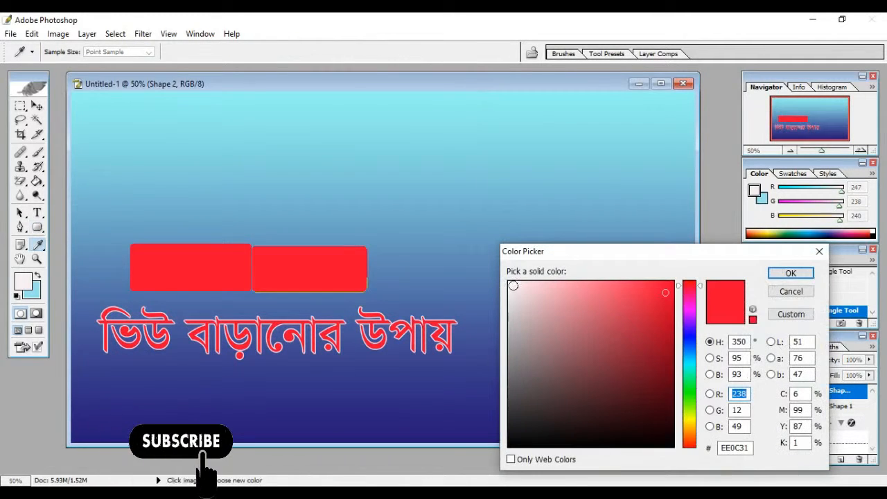
pyautogui.click(790, 274)
pyautogui.click(38, 106)
pyautogui.moveTo(283, 275)
pyautogui.mouseDown()
pyautogui.moveTo(279, 259)
pyautogui.moveTo(282, 271)
pyautogui.mouseUp()
pyautogui.press('u')
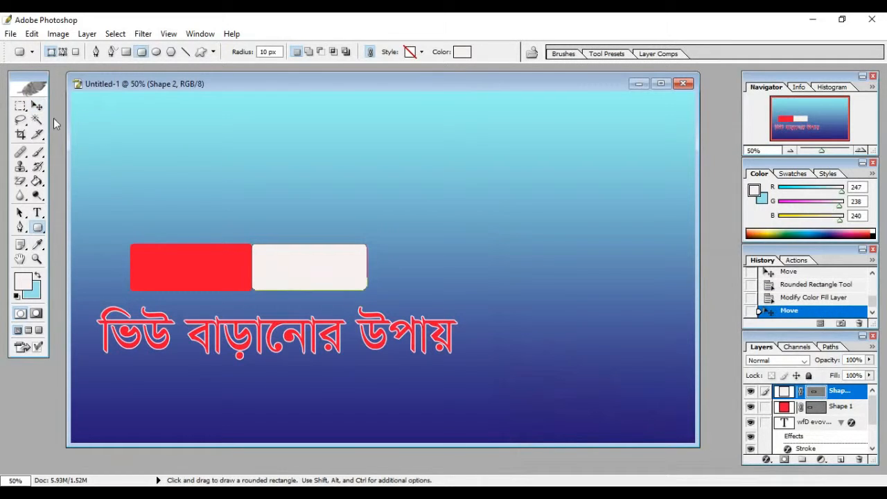
pyautogui.click(38, 106)
# Step: Start a new text layer on the red rectangle and set its font to Arial
pyautogui.click(38, 212)
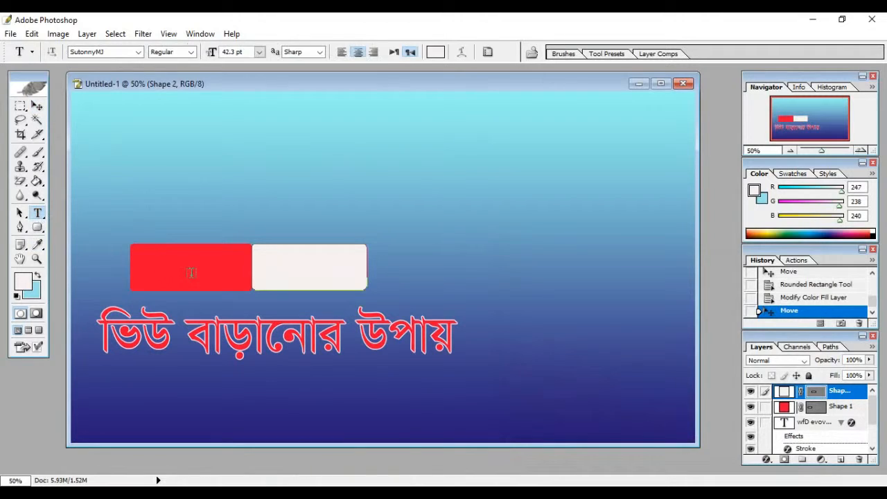
pyautogui.click(188, 269)
pyautogui.write('ছ')
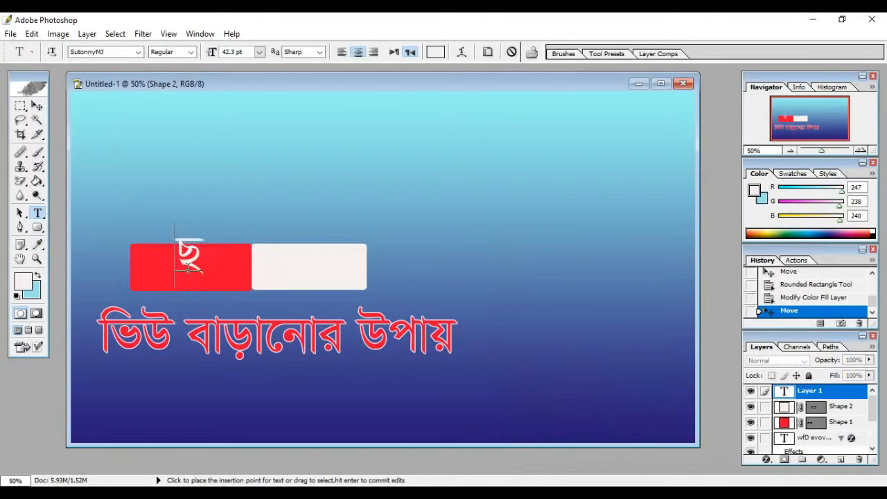
pyautogui.press('BackSpace')
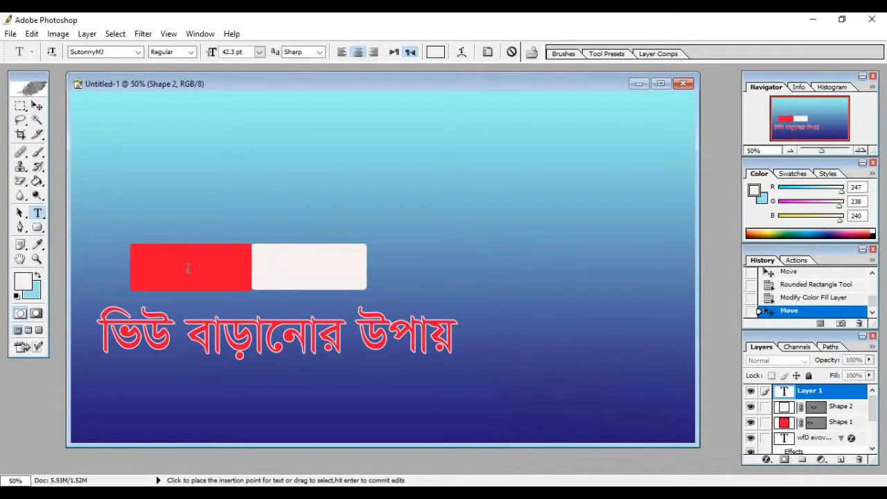
pyautogui.click(138, 52)
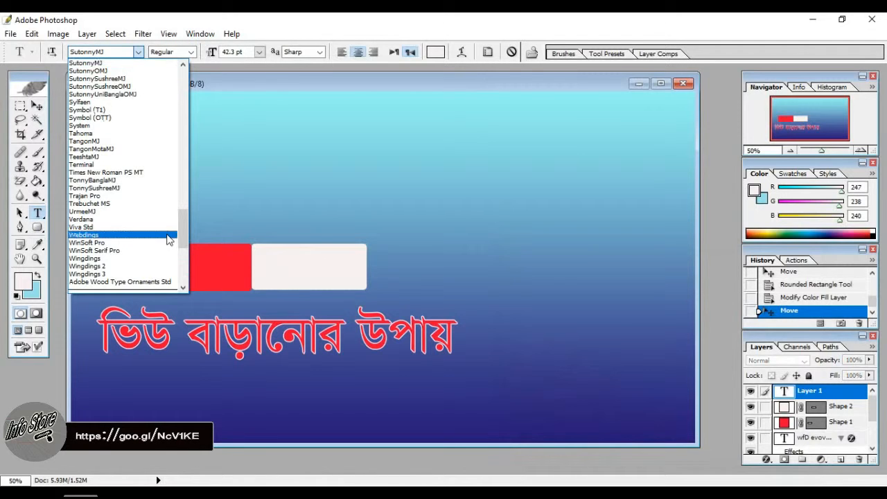
pyautogui.scroll(18, 168, 240)
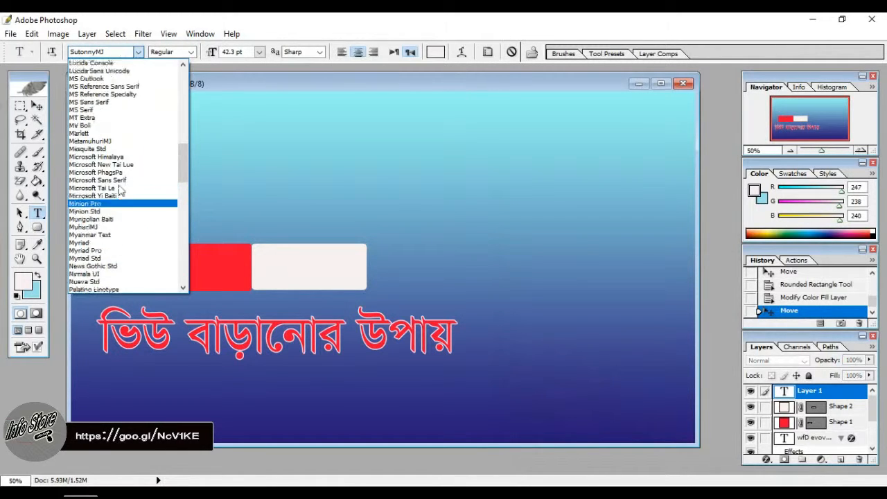
pyautogui.scroll(15, 120, 191)
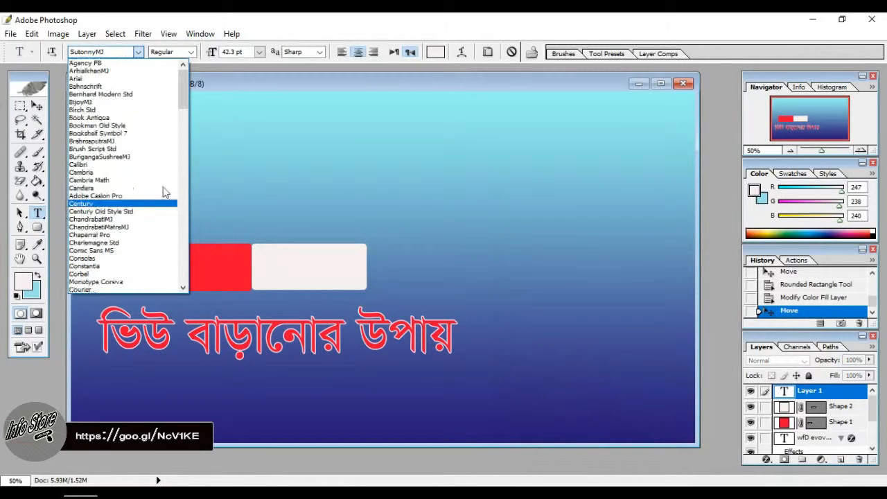
pyautogui.click(108, 79)
pyautogui.write('QMRU')
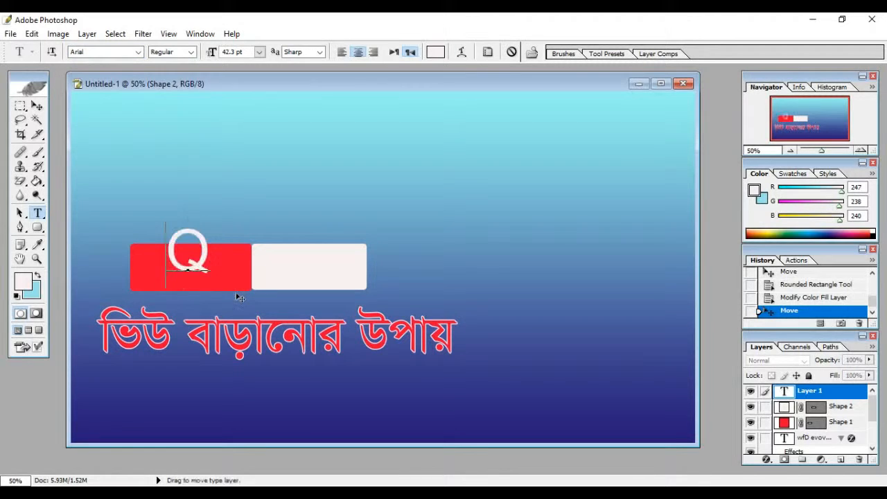
pyautogui.press('BackSpace')
pyautogui.press('BackSpace')
pyautogui.press('BackSpace')
pyautogui.press('BackSpace')
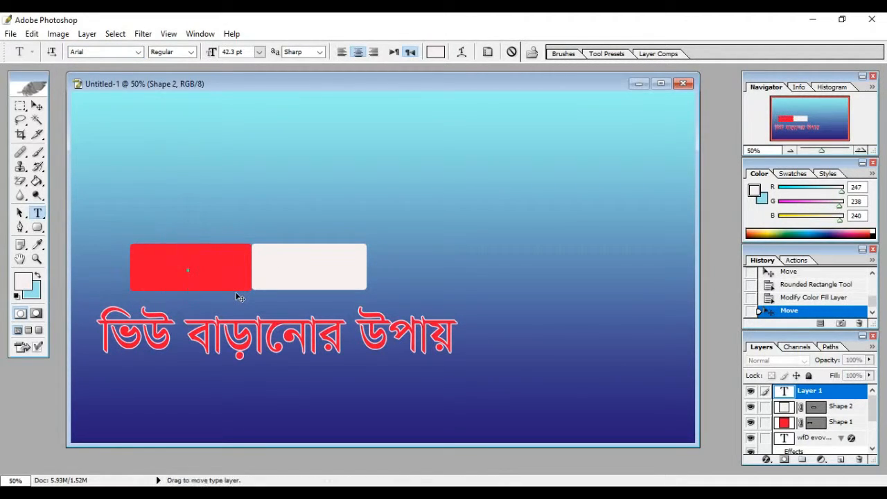
# Step: Enter the text "You" in near-white and move it onto the middle of the red rectangle
pyautogui.write('You')
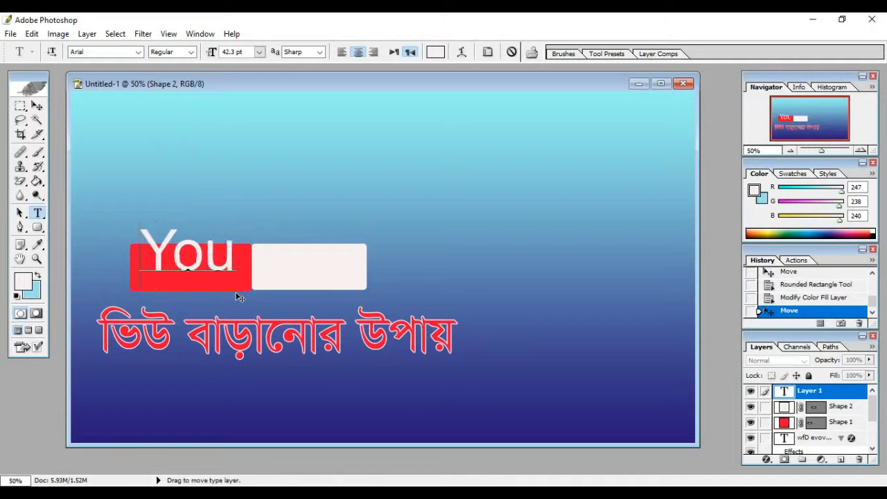
pyautogui.click(37, 105)
pyautogui.moveTo(192, 258); pyautogui.dragTo(198, 272)
# Step: Add a separate text layer reading "Tube" in red F70238 and place it over the near-white rectangle beside "You"
pyautogui.press('t')
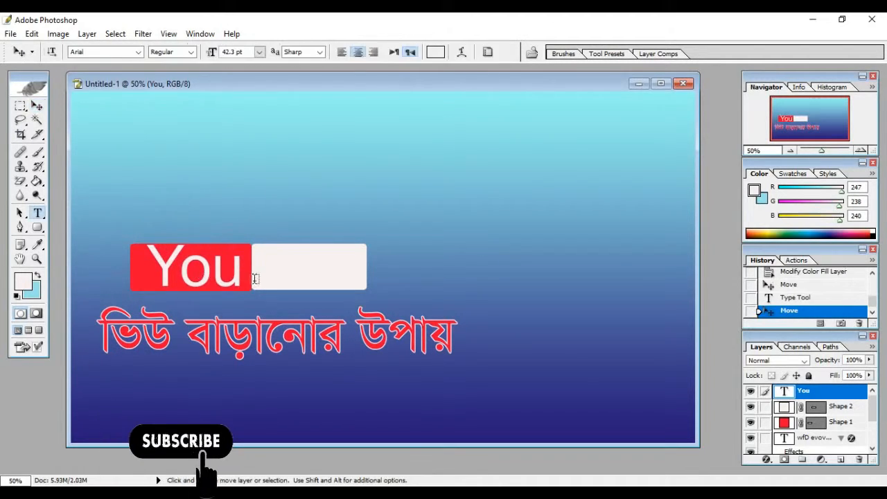
pyautogui.click(221, 205)
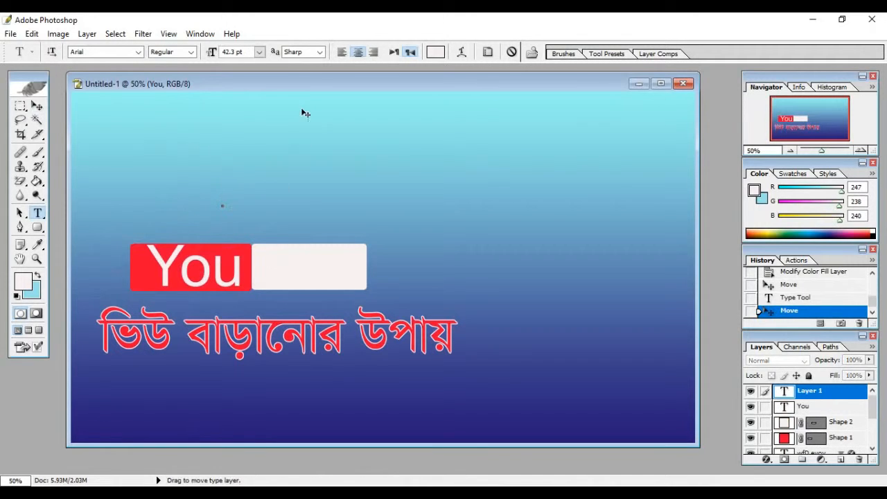
pyautogui.click(435, 51)
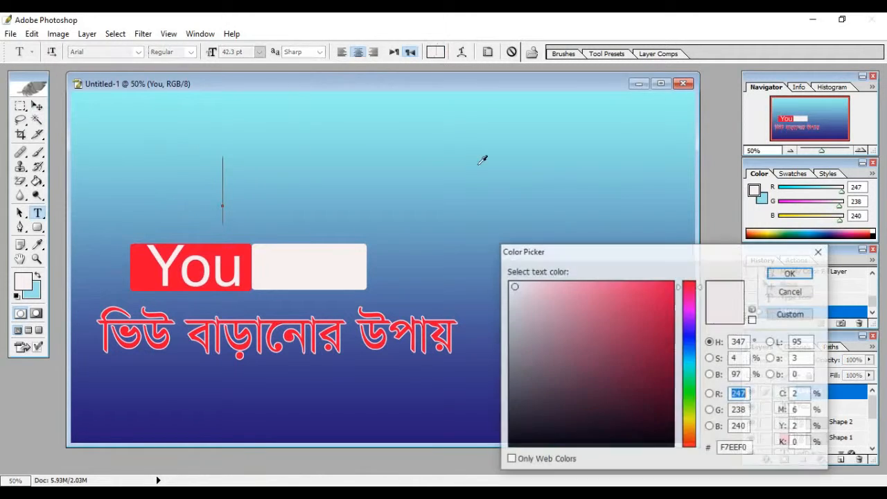
pyautogui.click(663, 299)
pyautogui.click(673, 285)
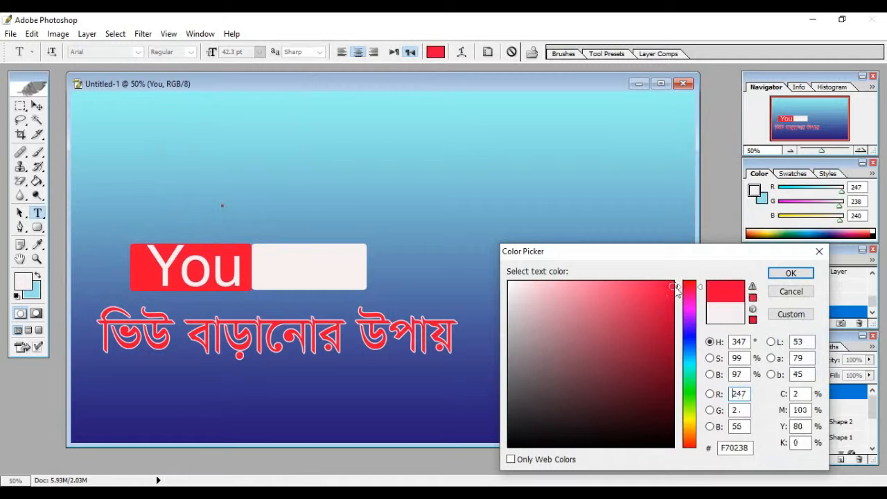
pyautogui.click(790, 273)
pyautogui.write('Tube')
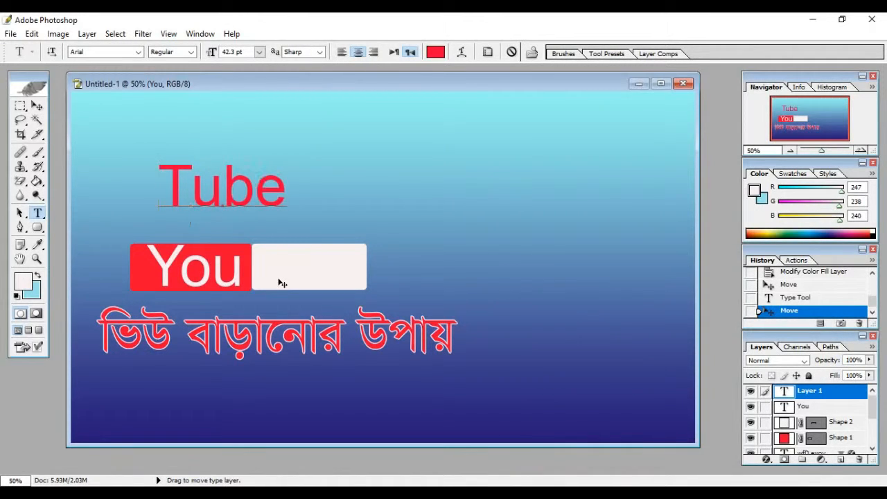
pyautogui.click(37, 106)
pyautogui.moveTo(208, 190); pyautogui.dragTo(323, 272)
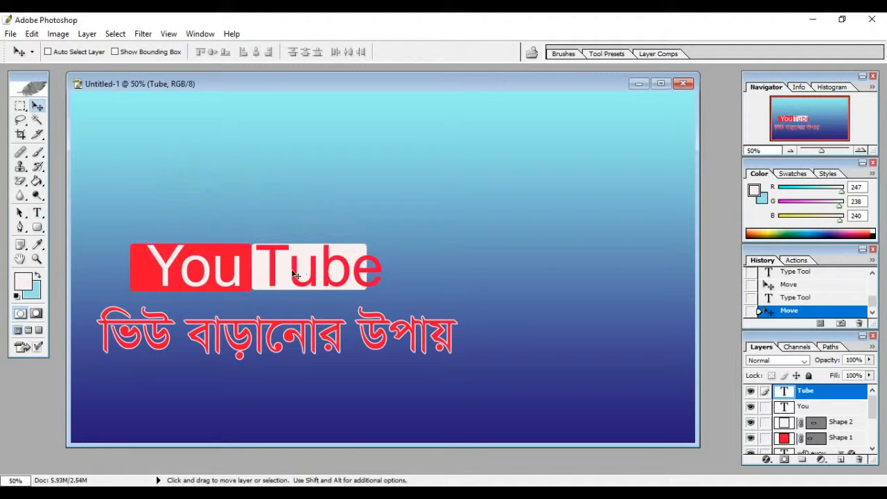
pyautogui.rightClick(274, 291)
pyautogui.click(274, 289)
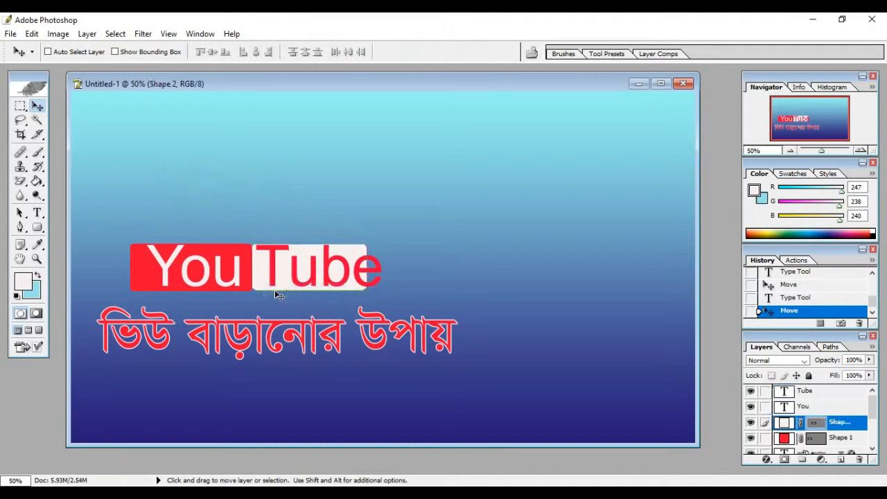
pyautogui.hotkey('ctrl', 't')
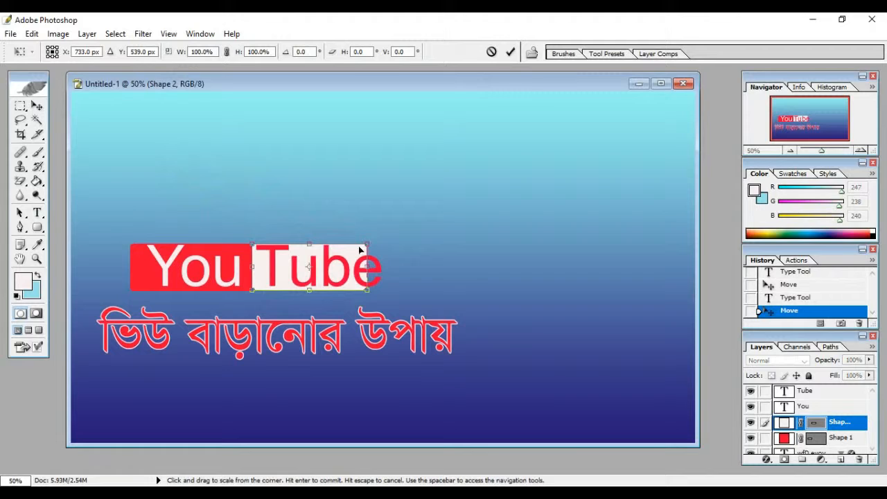
pyautogui.click(37, 105)
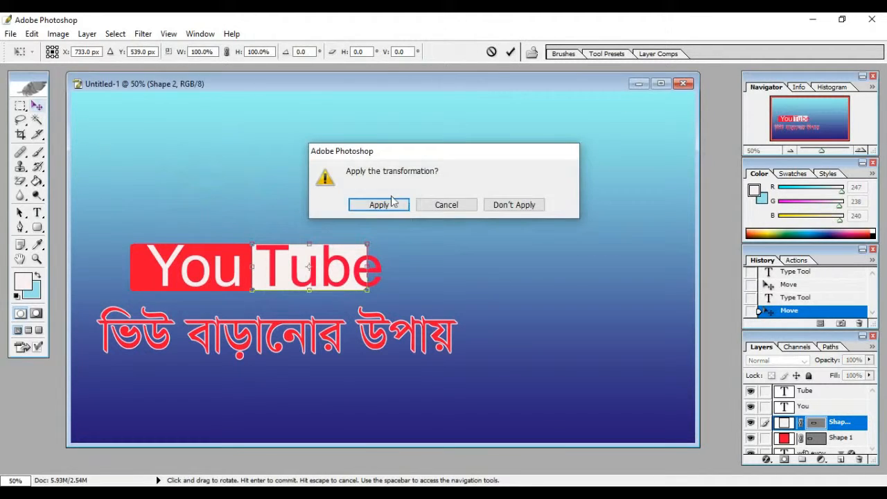
pyautogui.click(392, 203)
pyautogui.rightClick(260, 275)
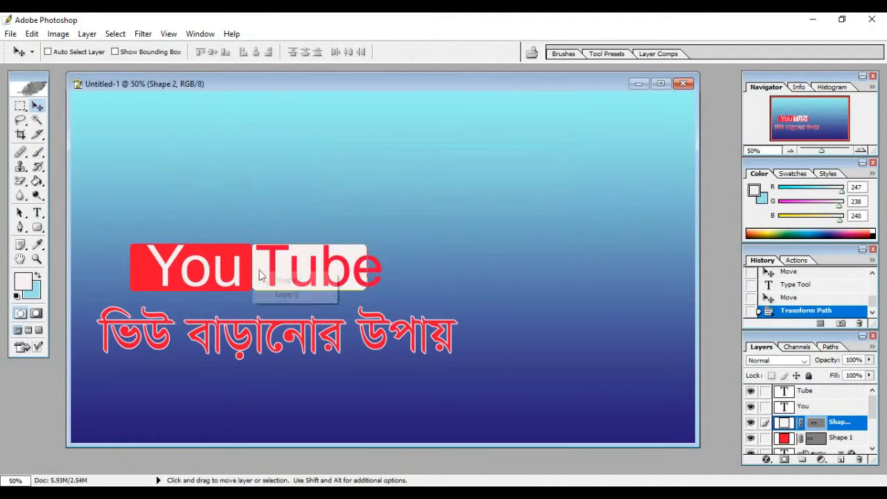
pyautogui.rightClick(263, 265)
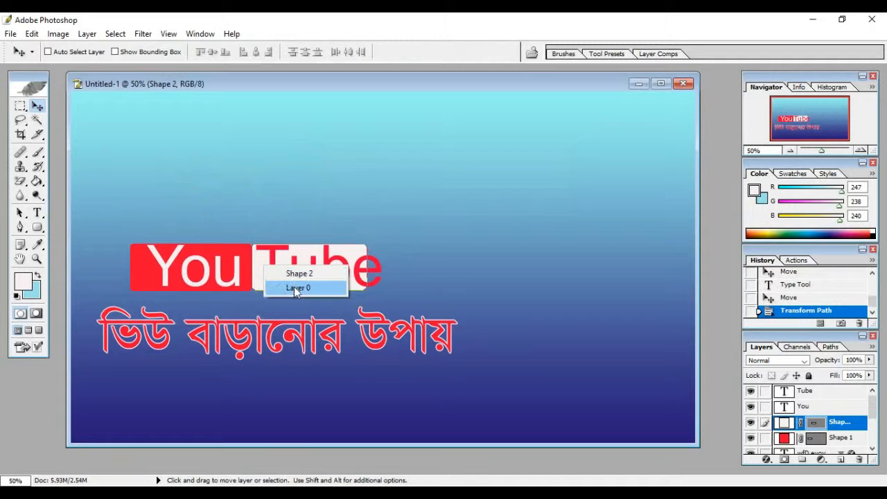
pyautogui.click(348, 247)
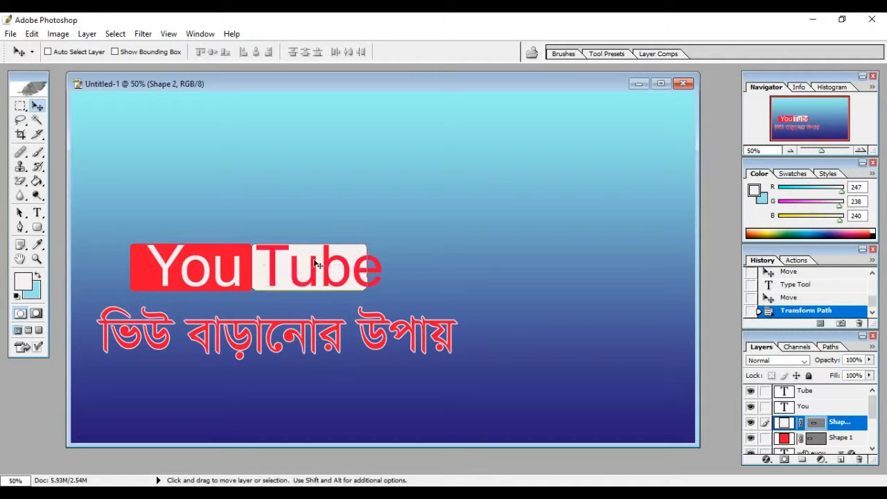
# Step: Scale the near-white rectangle to about 115.8% width and 122.5% height so it encloses the word "Tube", and apply the transformation
pyautogui.rightClick(258, 284)
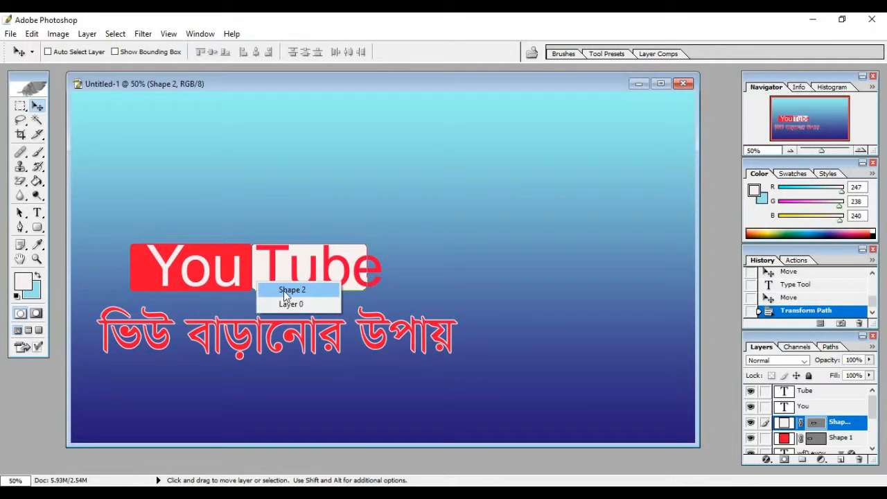
pyautogui.click(283, 290)
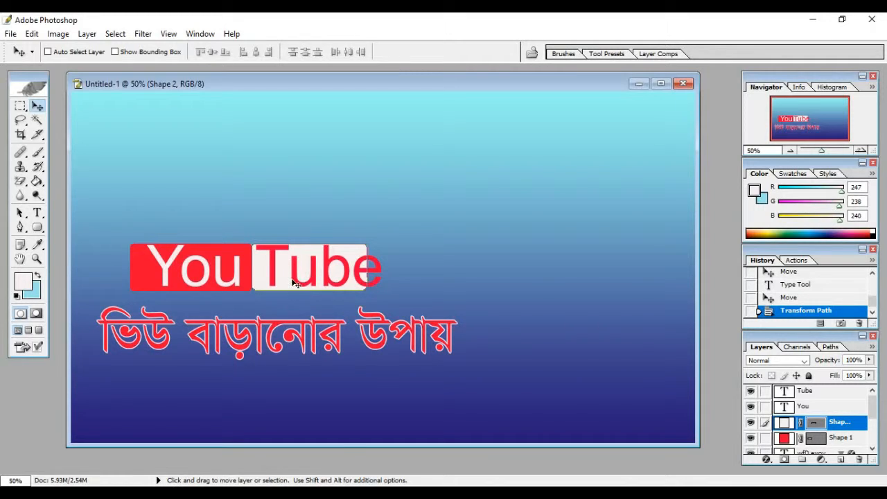
pyautogui.hotkey('ctrl', 't')
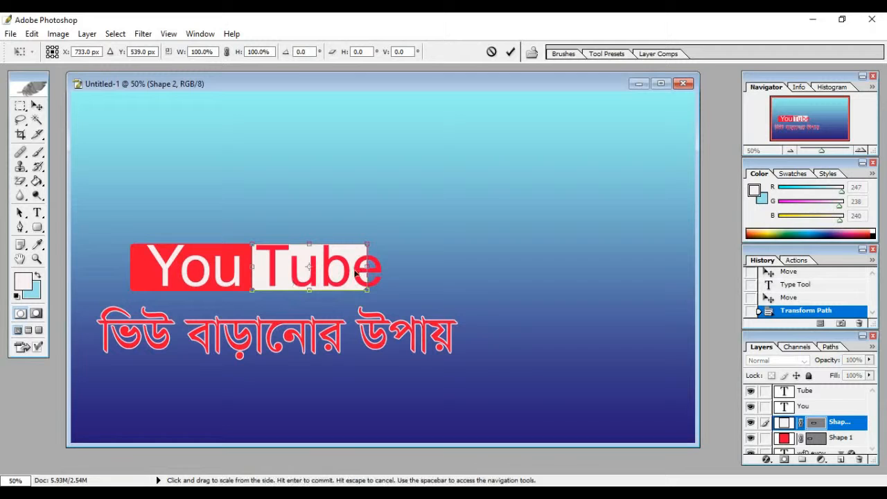
pyautogui.moveTo(365, 243); pyautogui.dragTo(382, 245)
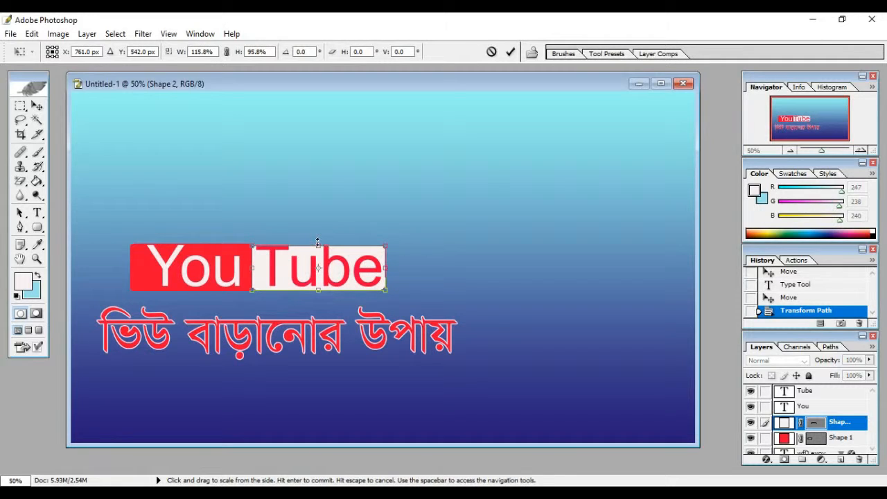
pyautogui.moveTo(317, 241); pyautogui.dragTo(318, 240)
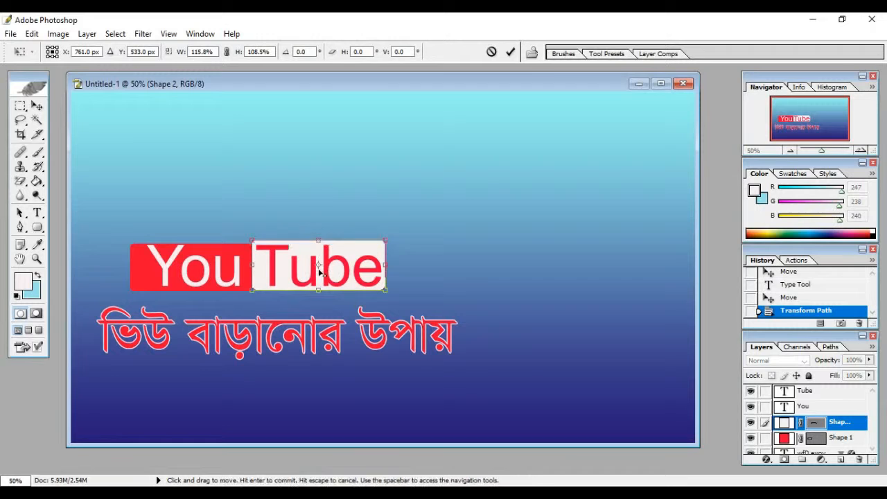
pyautogui.moveTo(318, 290); pyautogui.dragTo(318, 297)
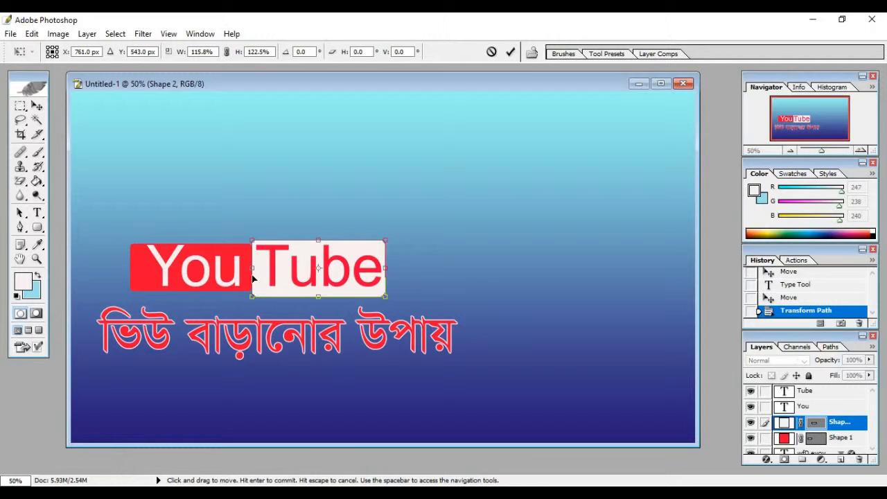
pyautogui.click(37, 106)
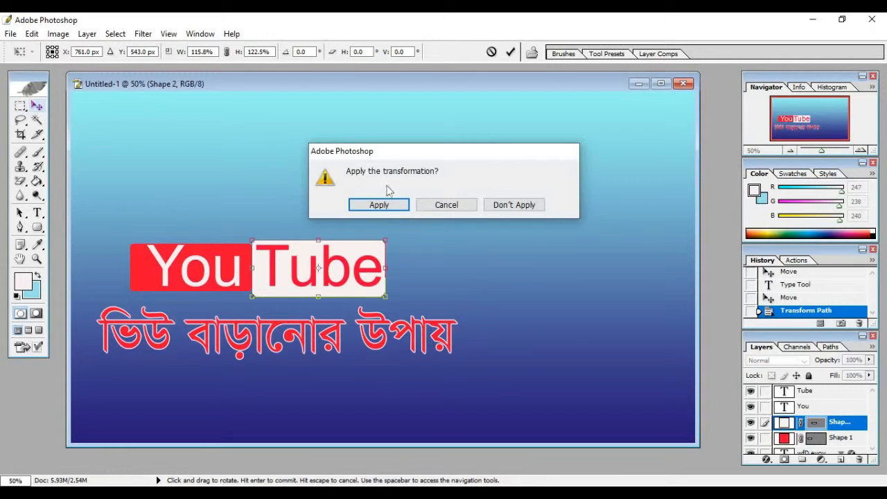
pyautogui.click(379, 204)
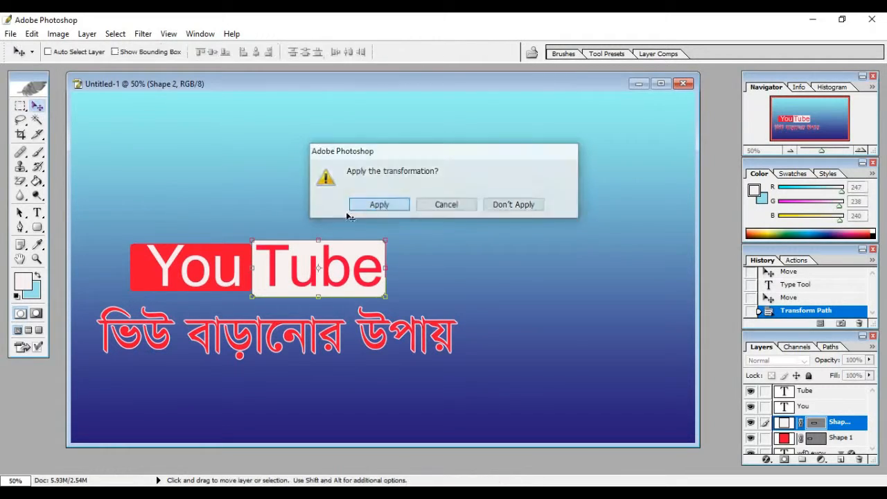
# Step: Select the red rectangle's layer and scale it to about 101.6% width and 106.8% height
pyautogui.rightClick(178, 290)
pyautogui.click(190, 294)
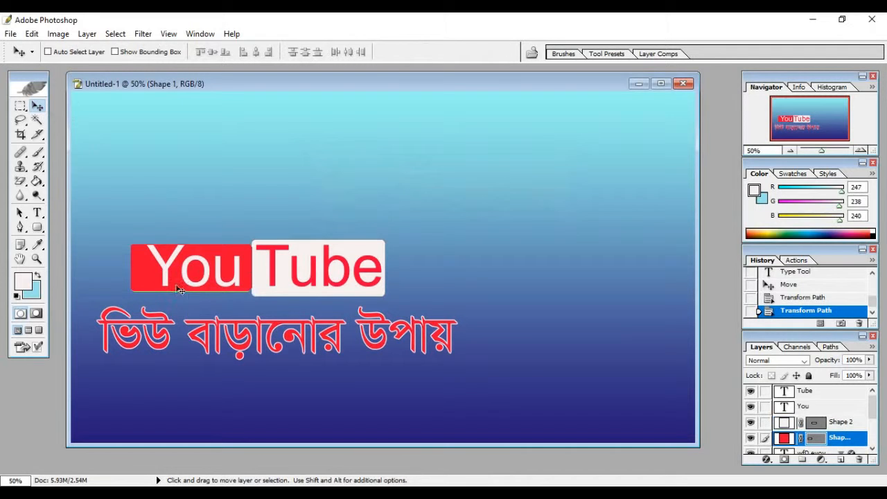
pyautogui.rightClick(158, 290)
pyautogui.click(157, 292)
pyautogui.hotkey('ctrl', 't')
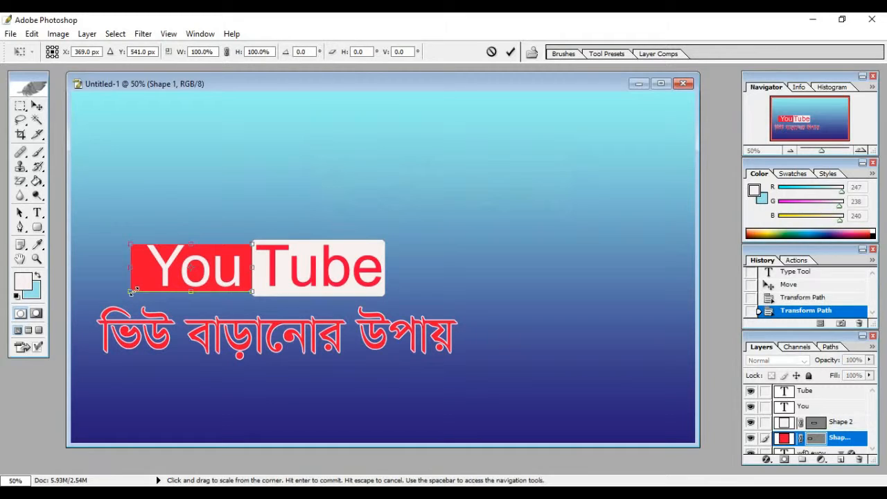
pyautogui.moveTo(132, 293); pyautogui.dragTo(136, 290)
# Step: Nudge the red rectangle slightly right and down against the near-white one, and apply the transformation
pyautogui.press('Right')
pyautogui.press('Right')
pyautogui.press('Right')
pyautogui.press('Right')
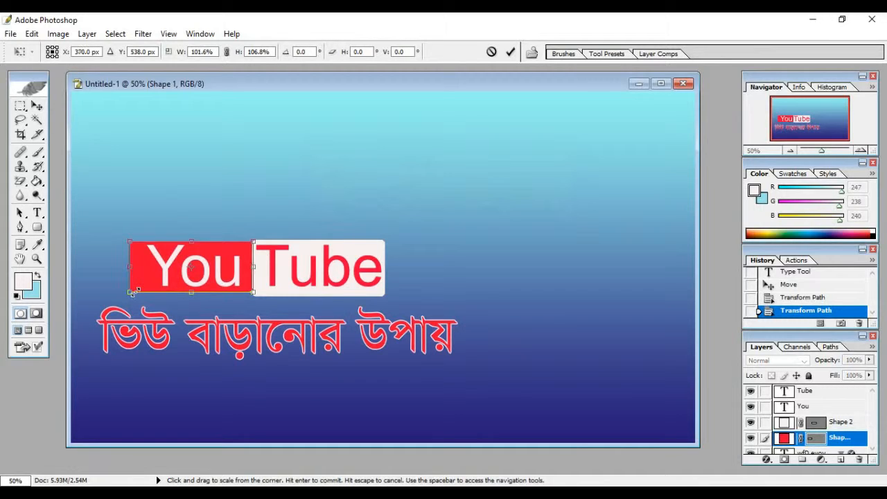
pyautogui.press('Down')
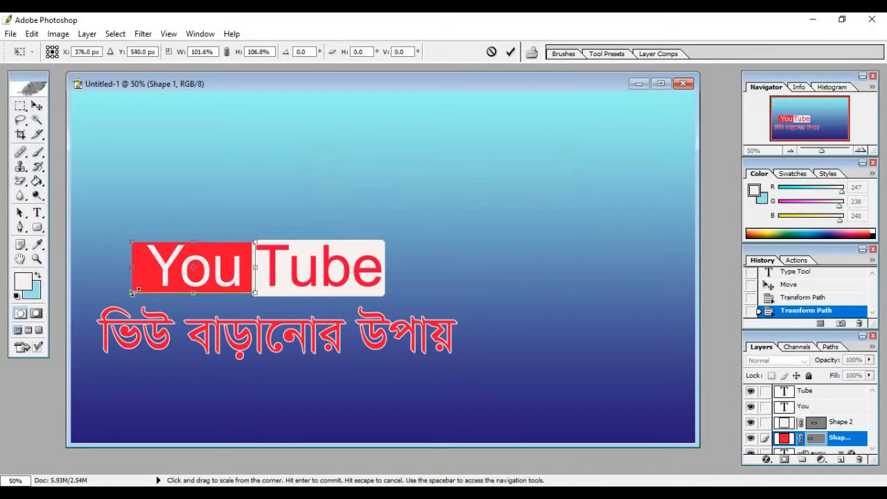
pyautogui.click(36, 105)
pyautogui.click(370, 206)
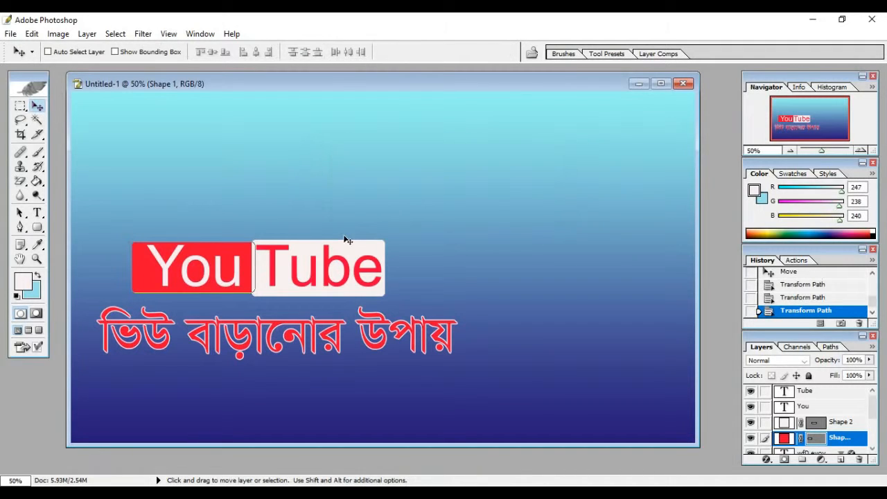
# Step: Add a 3 px outside stroke in near-white to the "You" text layer
pyautogui.rightClick(205, 267)
pyautogui.click(224, 277)
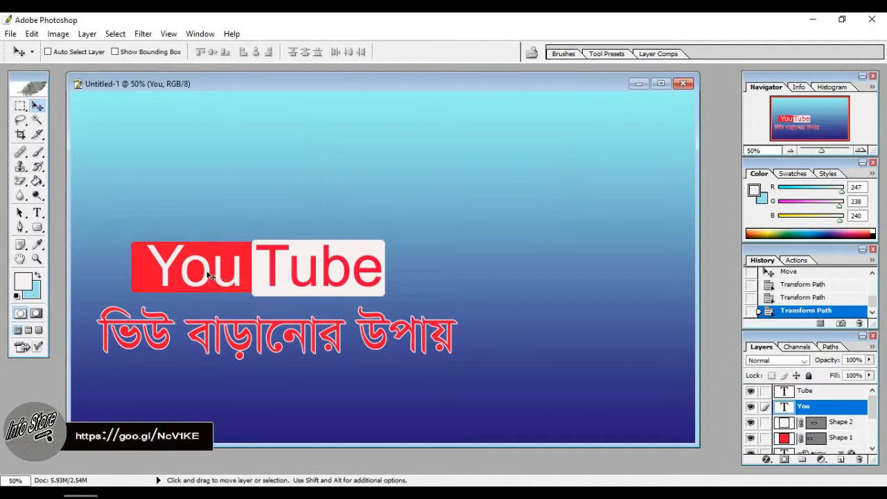
pyautogui.rightClick(207, 276)
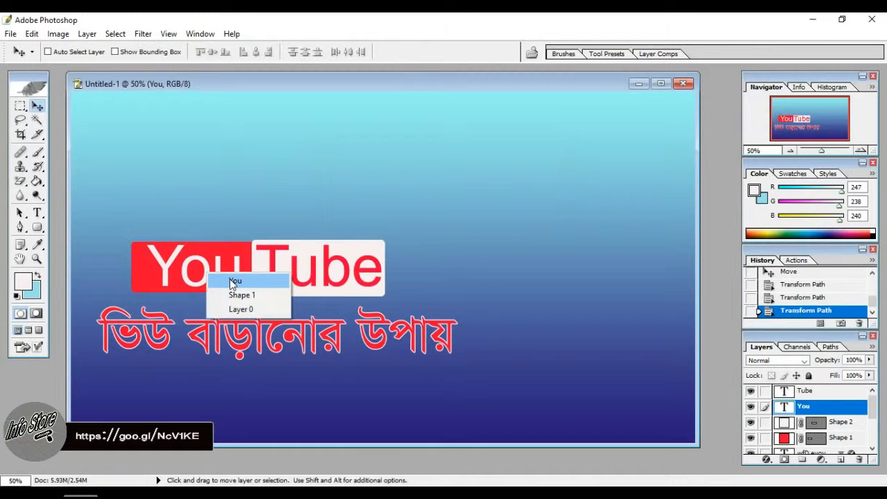
pyautogui.click(234, 281)
pyautogui.click(87, 33)
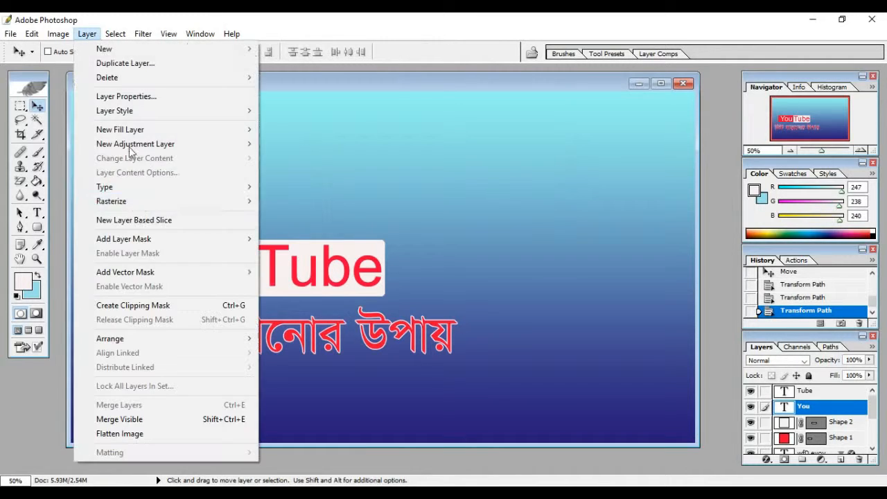
pyautogui.moveTo(158, 110)
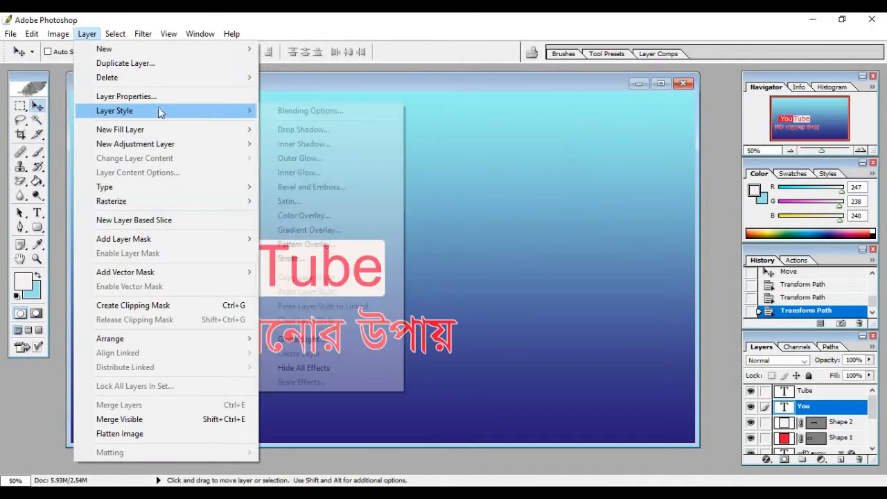
pyautogui.click(314, 259)
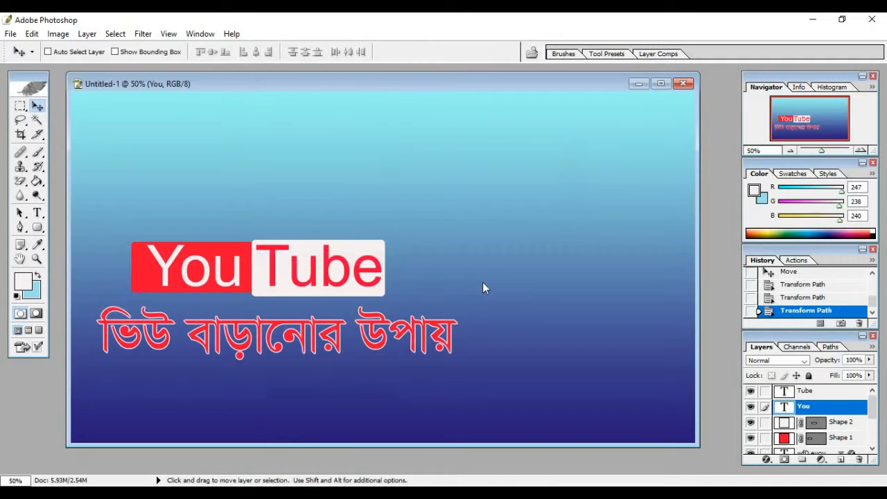
pyautogui.moveTo(416, 235)
pyautogui.mouseDown()
pyautogui.moveTo(514, 168)
pyautogui.moveTo(521, 143)
pyautogui.mouseUp()
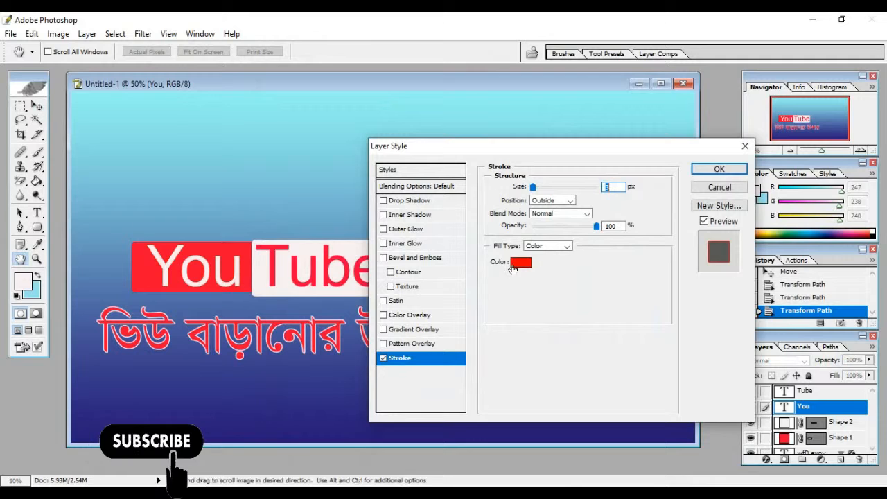
pyautogui.click(520, 262)
pyautogui.moveTo(515, 288); pyautogui.dragTo(514, 299)
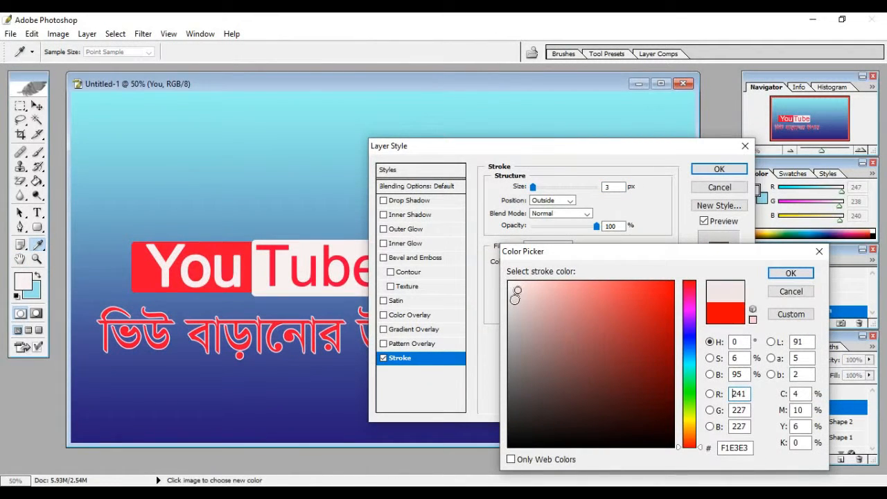
pyautogui.click(791, 273)
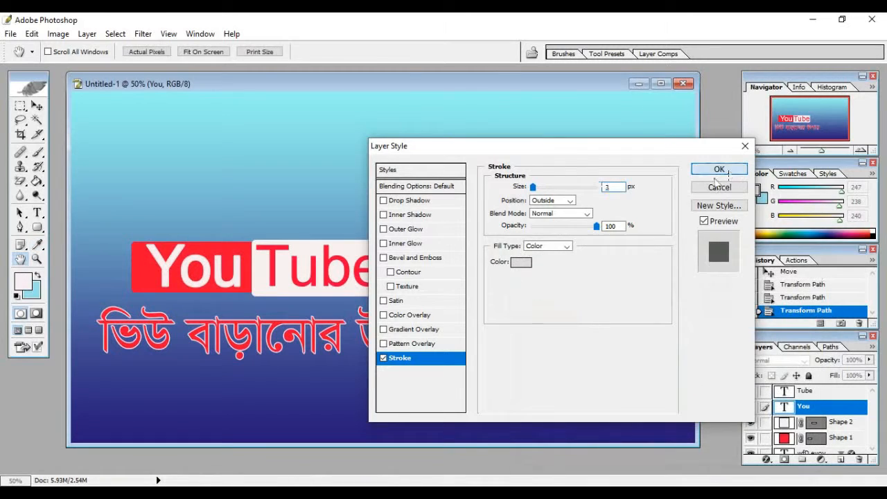
pyautogui.click(719, 170)
# Step: Add a 3 px outside stroke in red ED3232 to the "Tube" text layer
pyautogui.rightClick(347, 275)
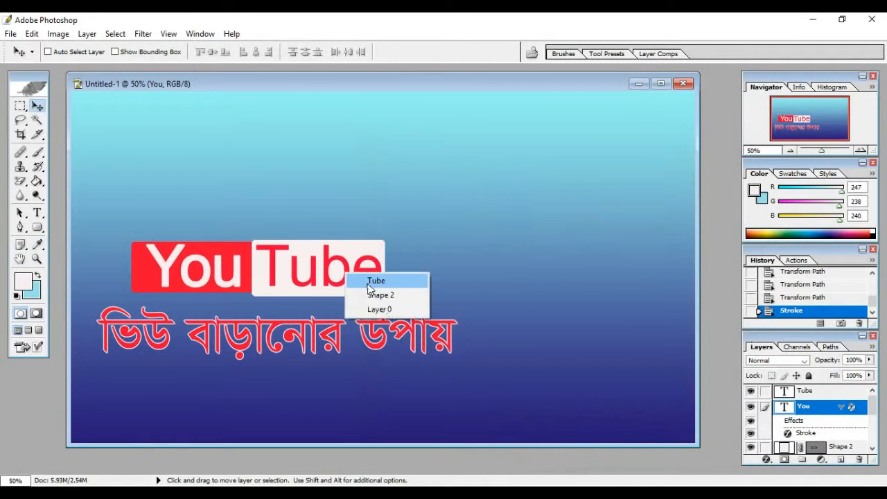
pyautogui.click(372, 281)
pyautogui.click(88, 34)
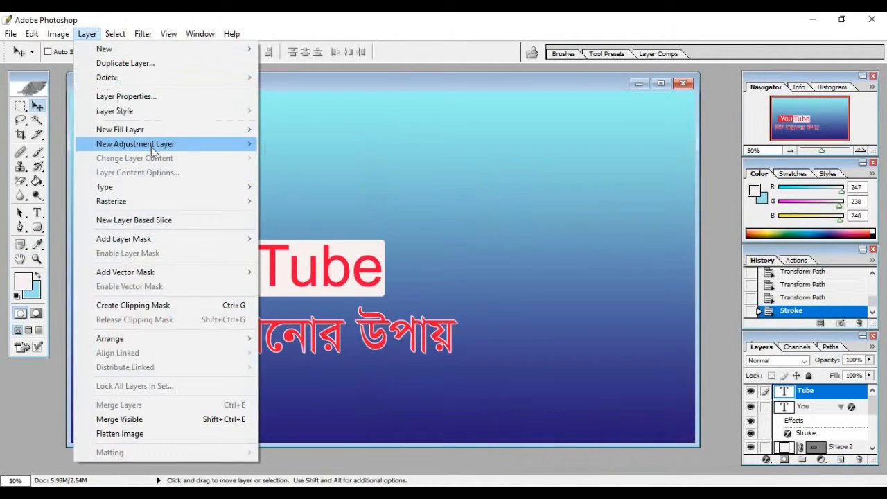
pyautogui.moveTo(188, 115)
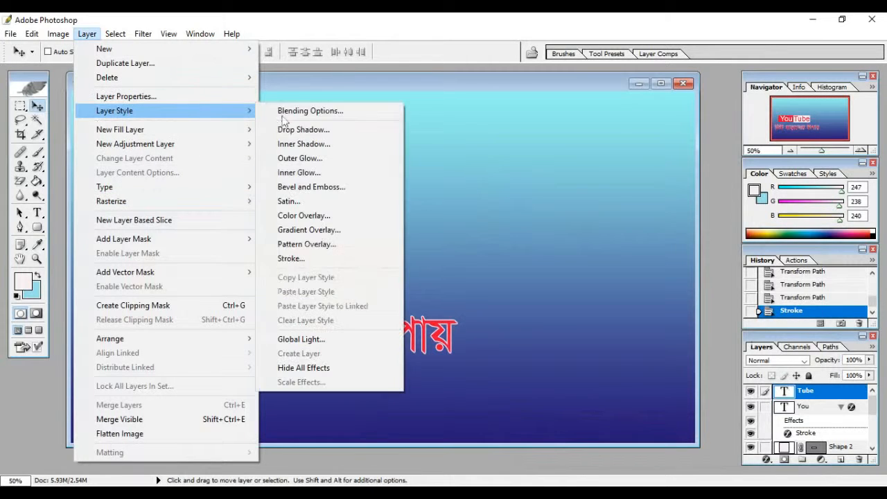
pyautogui.click(337, 259)
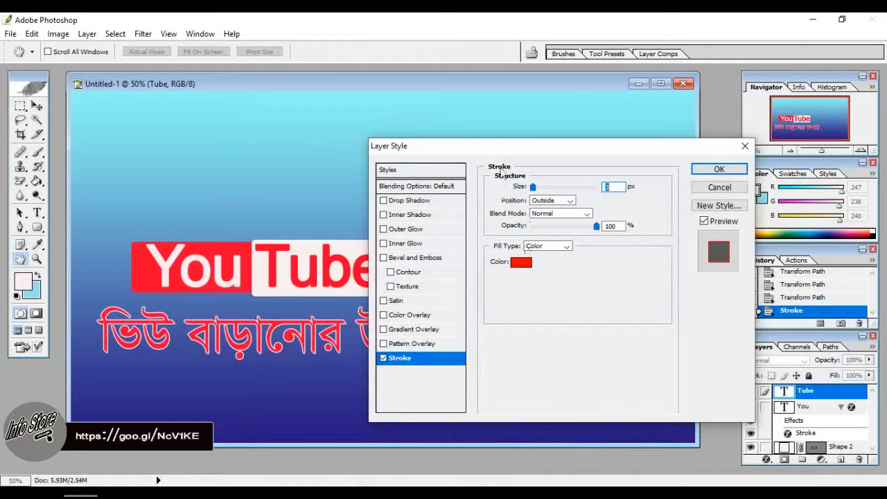
pyautogui.moveTo(502, 148); pyautogui.dragTo(528, 166)
pyautogui.click(545, 278)
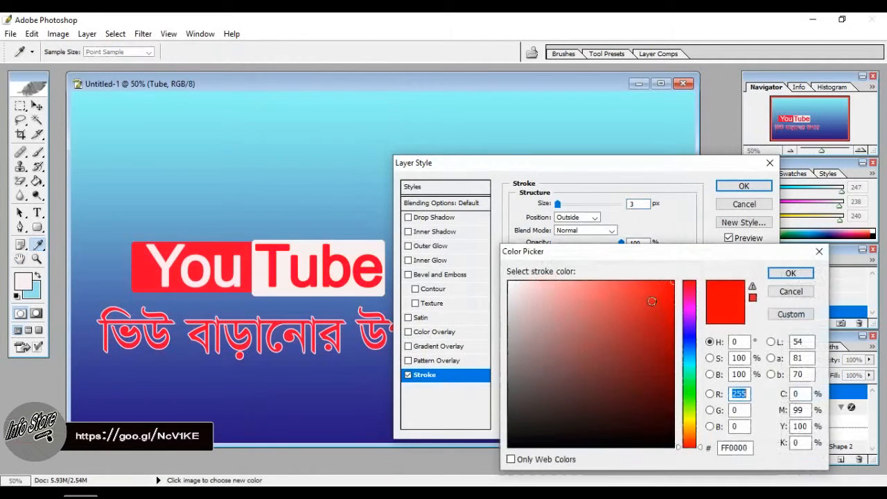
pyautogui.moveTo(627, 290)
pyautogui.mouseDown()
pyautogui.moveTo(607, 289)
pyautogui.moveTo(624, 285)
pyautogui.mouseUp()
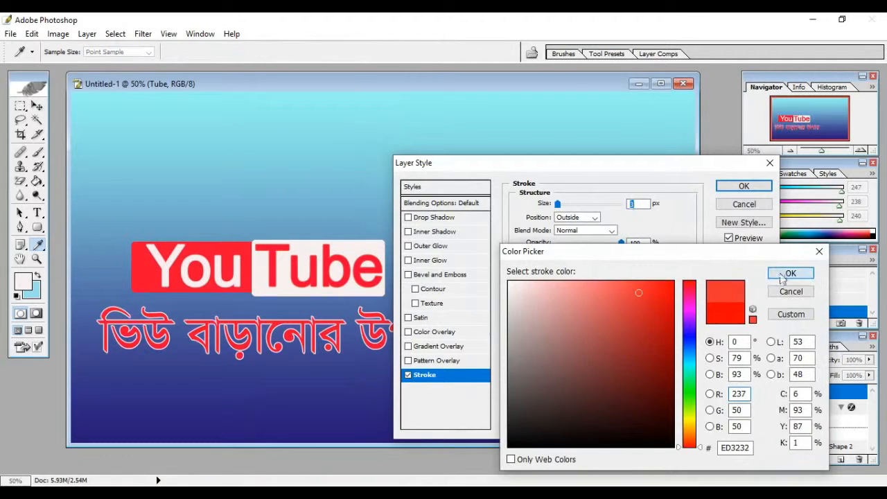
pyautogui.click(790, 273)
pyautogui.click(743, 186)
pyautogui.press('v')
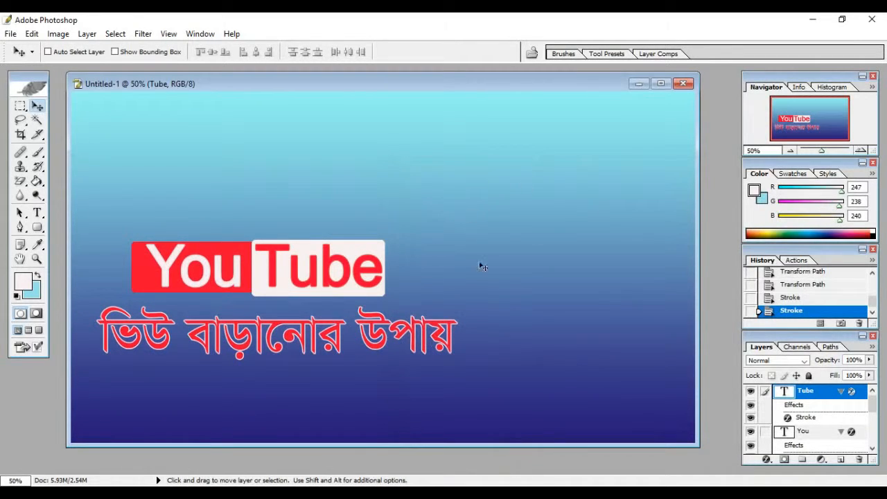
# Step: Switch to the Chrome browser, close the old "ms office 2007 introduction" image search, and open the Google home page in a new tab
pyautogui.click(810, 19)
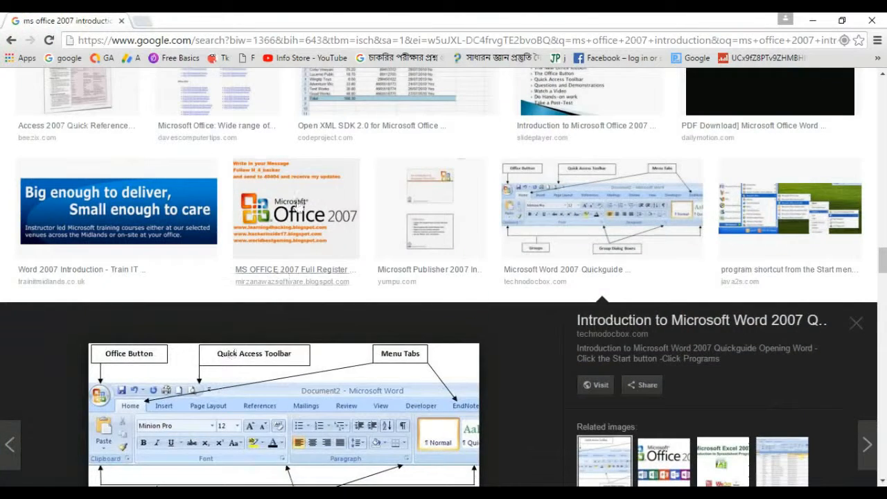
pyautogui.scroll(5, 270, 277)
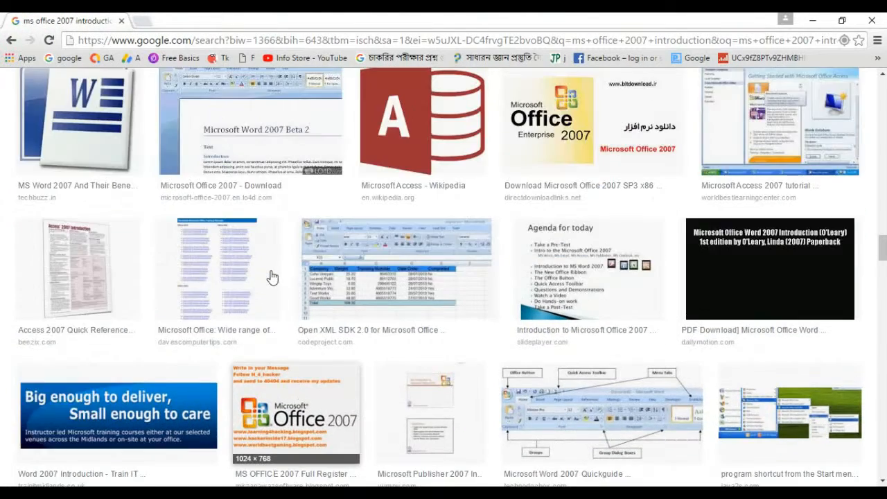
pyautogui.click(135, 21)
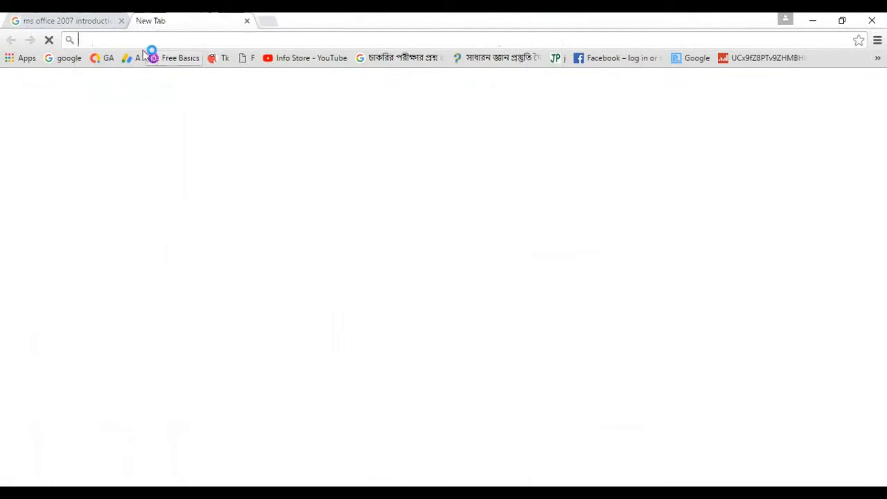
pyautogui.click(121, 21)
pyautogui.click(64, 58)
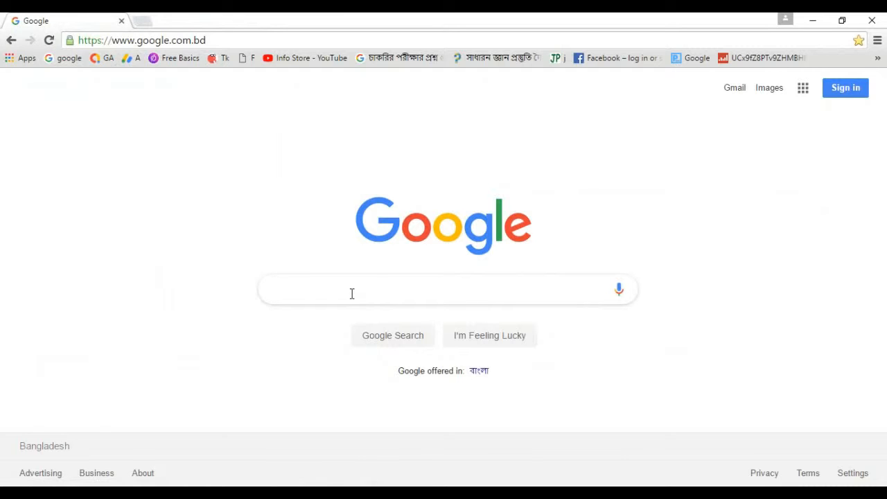
# Step: Search Google for "boy" and show the image results
pyautogui.write('oy\\')
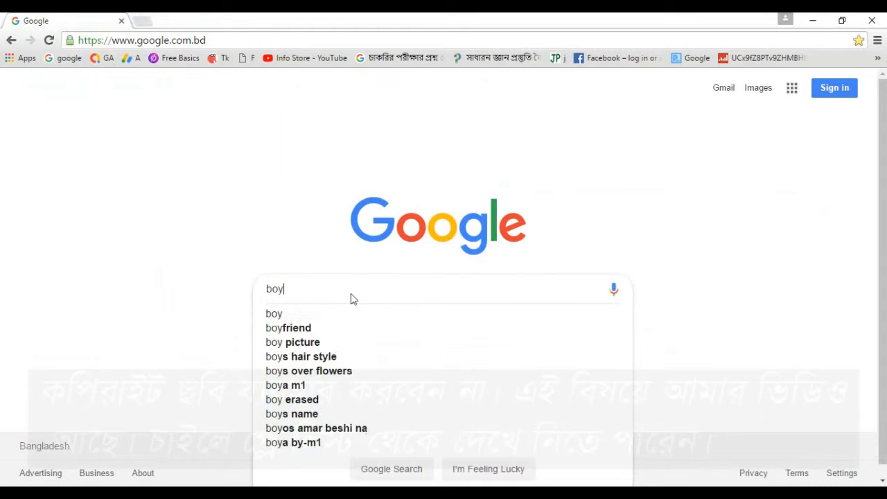
pyautogui.press('Return')
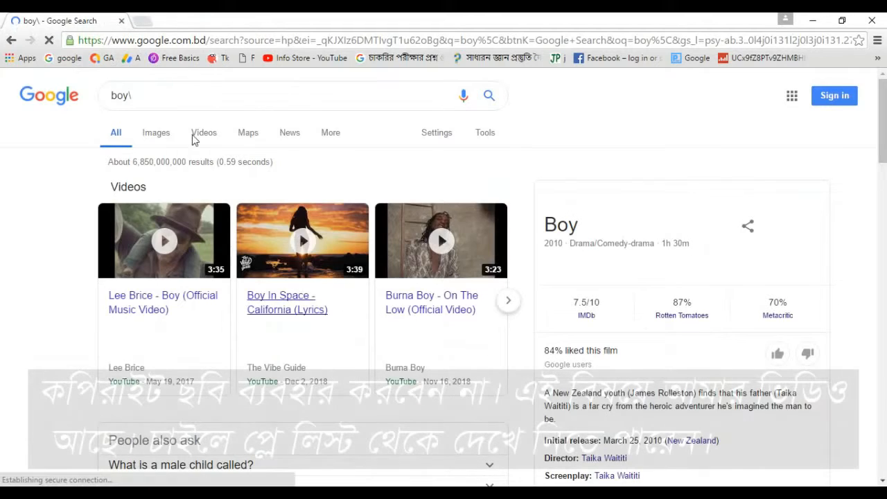
pyautogui.click(142, 95)
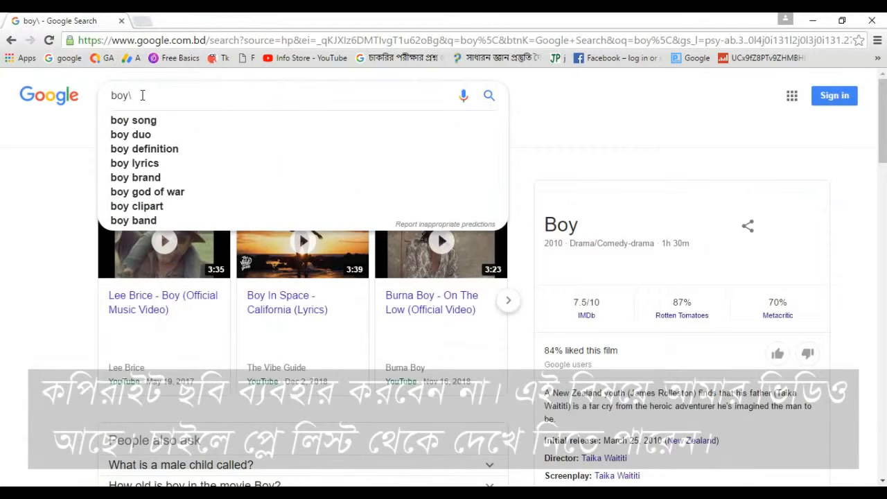
pyautogui.press('BackSpace')
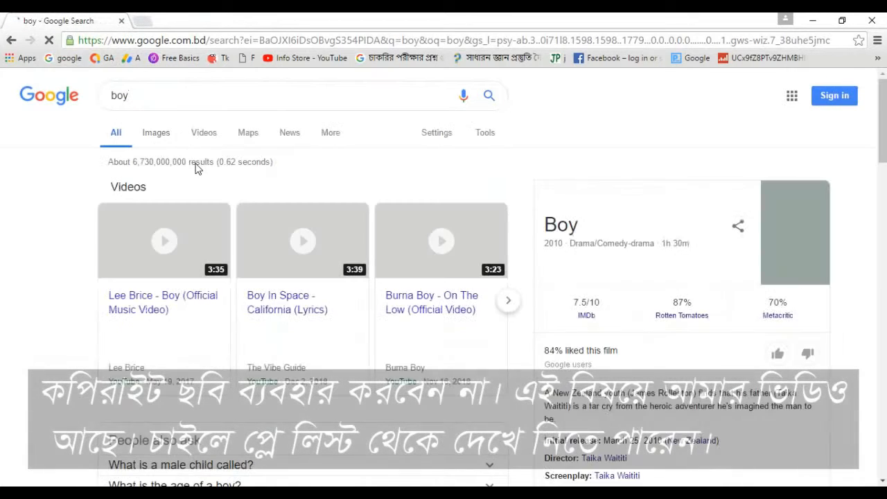
pyautogui.click(158, 135)
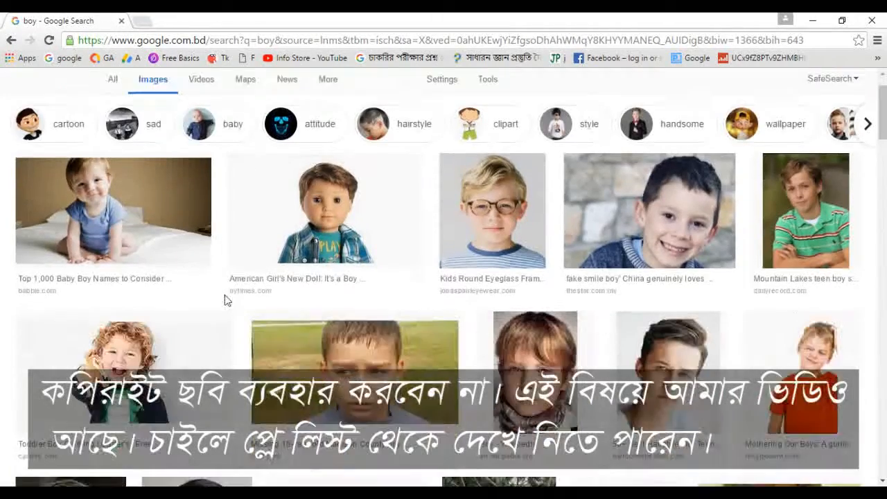
# Step: Browse the boy image results for a picture with a plain background that suits the design
pyautogui.scroll(-2, 277, 222)
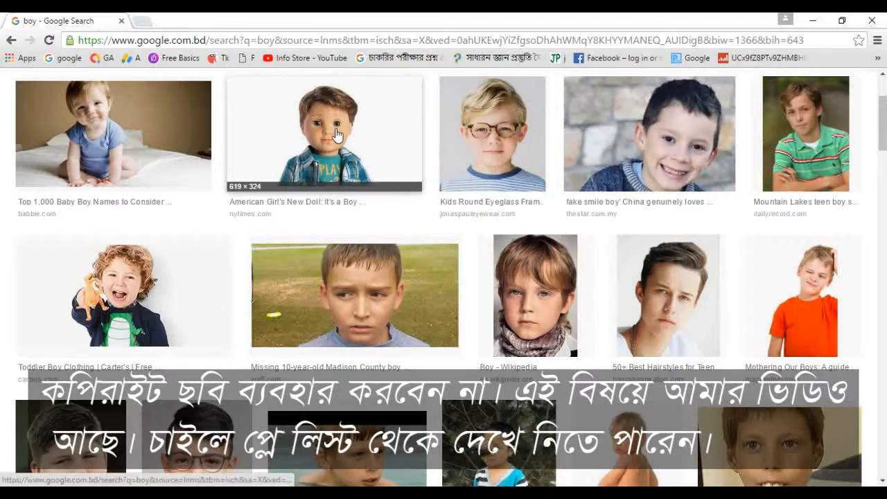
pyautogui.scroll(-5, 334, 136)
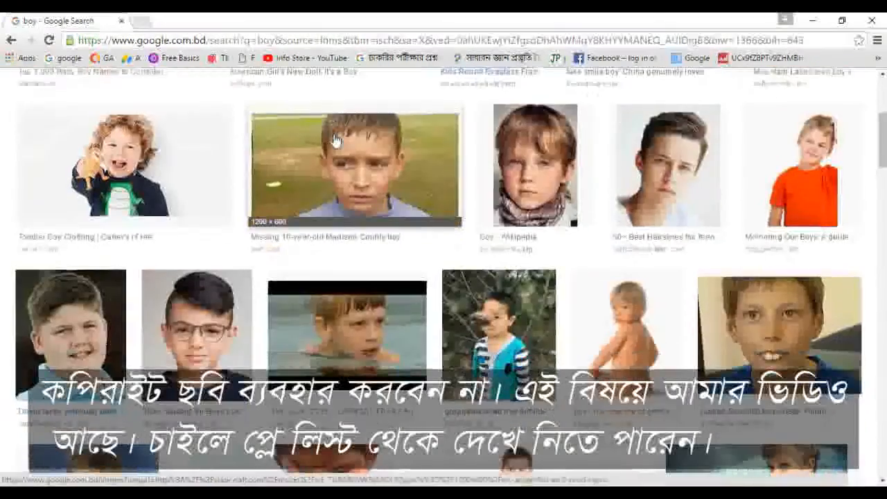
pyautogui.scroll(-2, 321, 180)
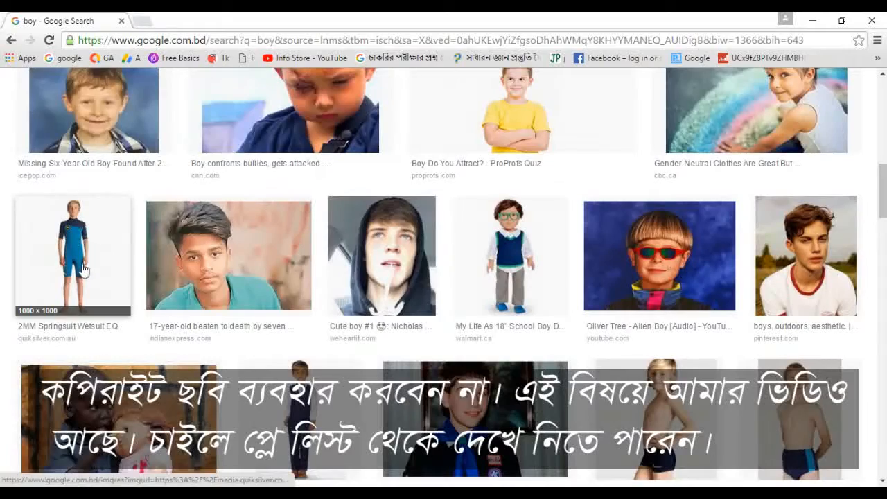
pyautogui.scroll(-3, 82, 269)
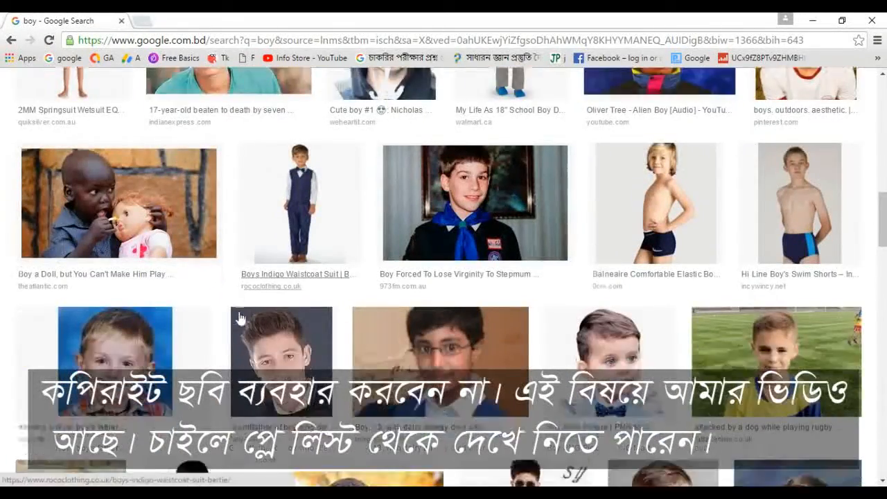
pyautogui.scroll(-5, 239, 317)
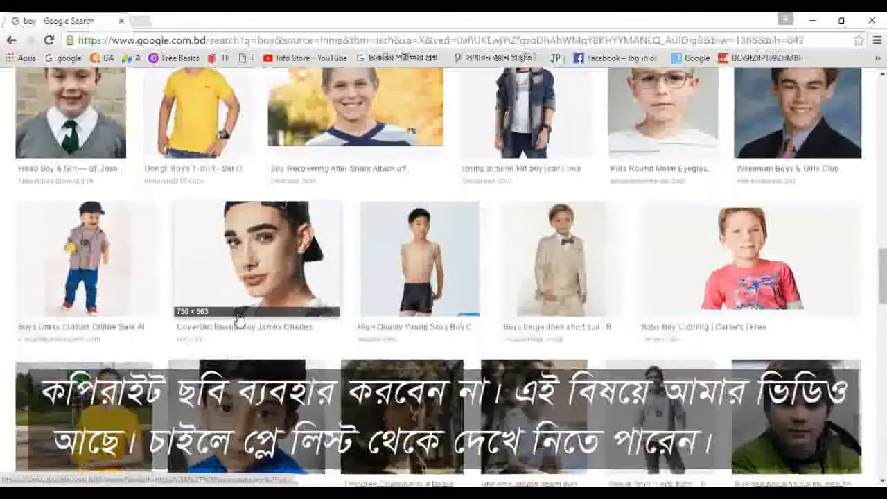
pyautogui.scroll(-4, 238, 320)
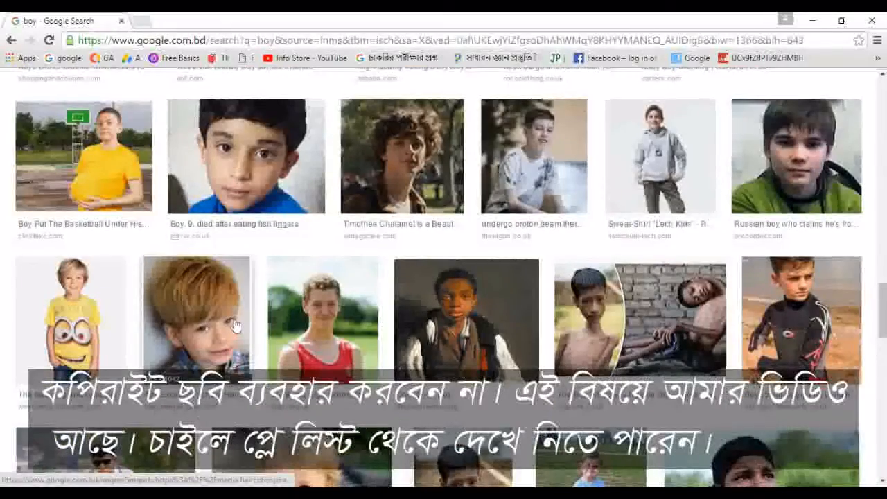
pyautogui.scroll(6, 233, 328)
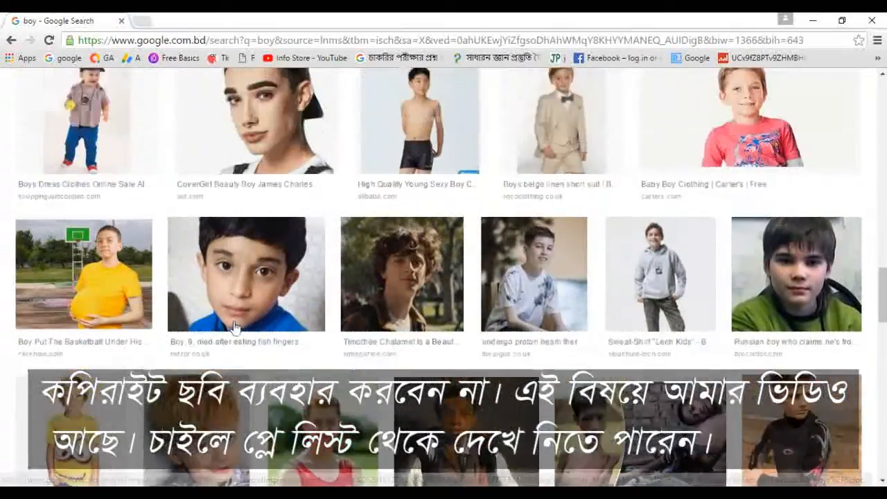
pyautogui.scroll(-3, 233, 327)
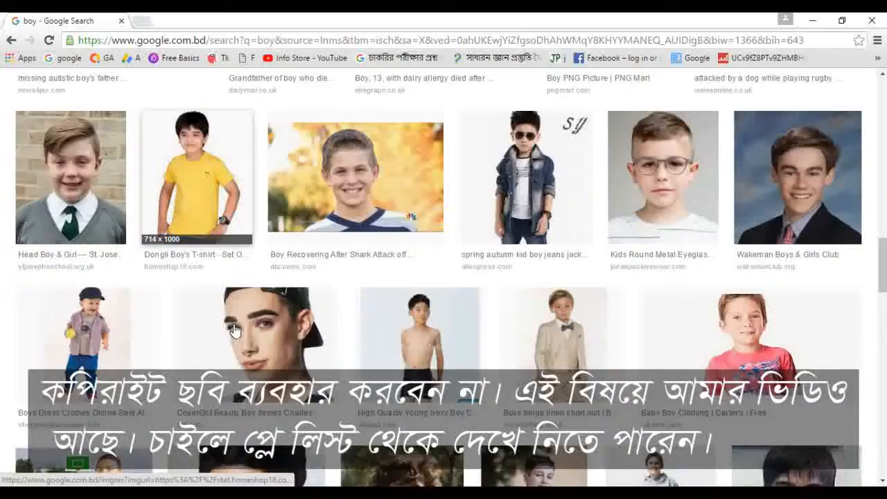
pyautogui.scroll(6, 518, 331)
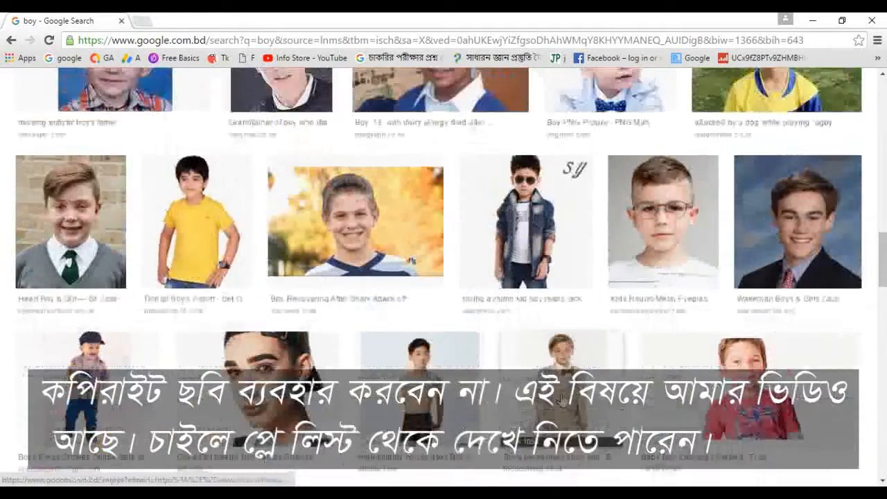
pyautogui.scroll(7, 519, 424)
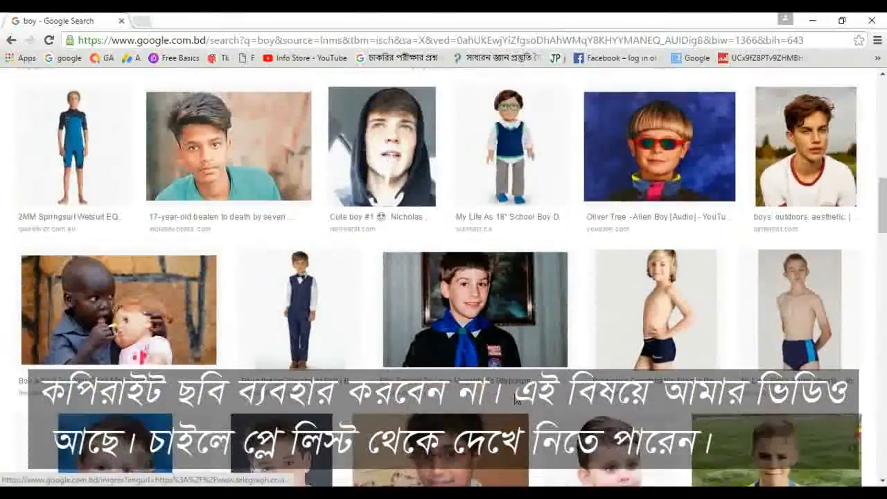
pyautogui.scroll(6, 518, 423)
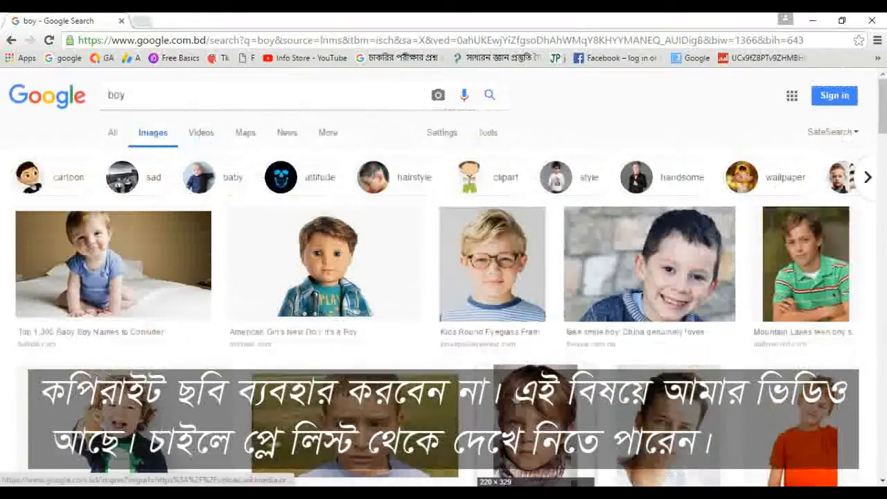
# Step: Open the "American Girl's New Doll: It's a Boy" image preview and save the picture to the Desktop as the JPEG "download"
pyautogui.click(335, 264)
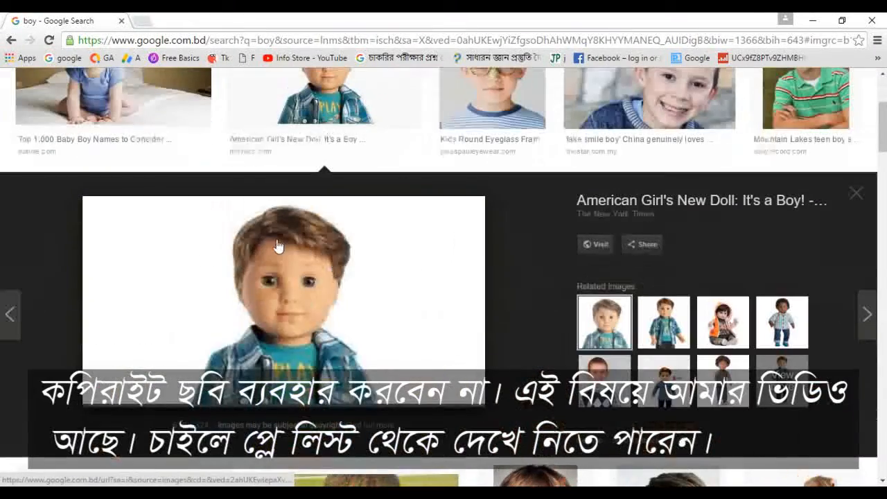
pyautogui.rightClick(277, 241)
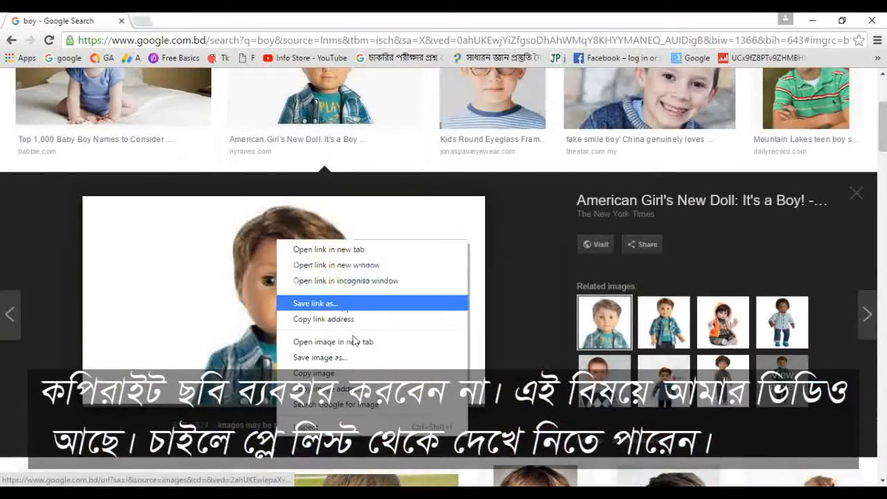
pyautogui.click(349, 364)
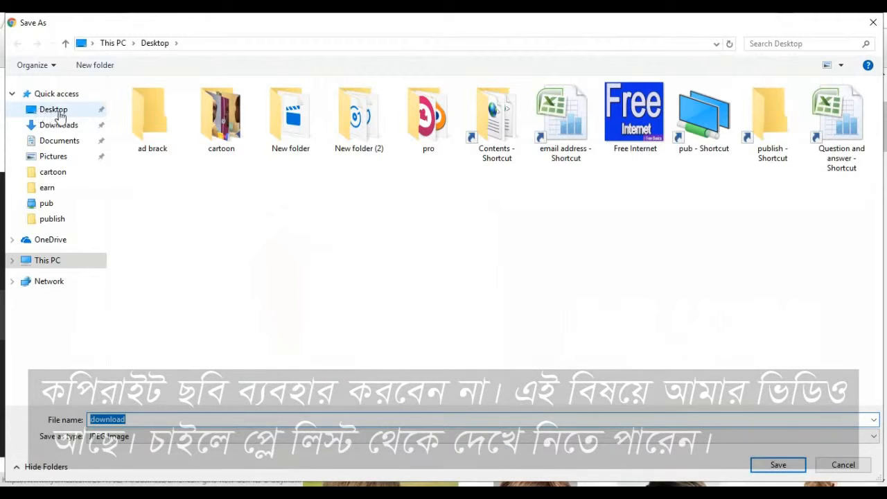
pyautogui.click(52, 113)
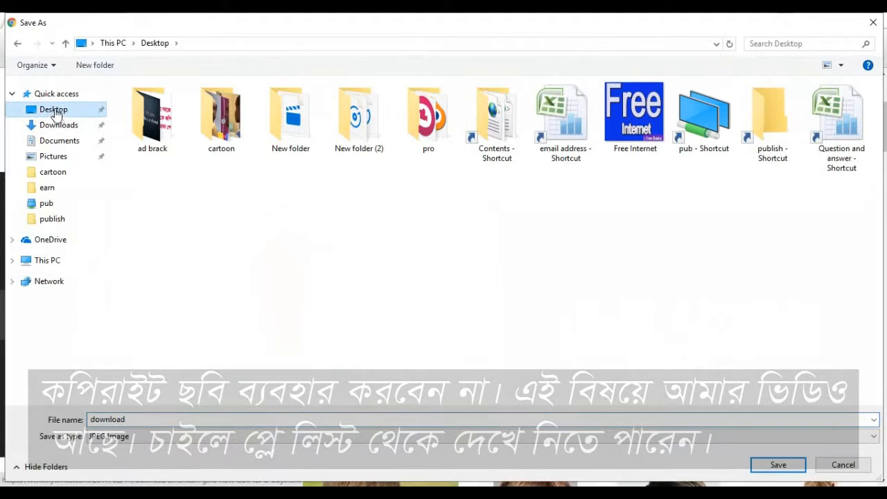
pyautogui.click(776, 467)
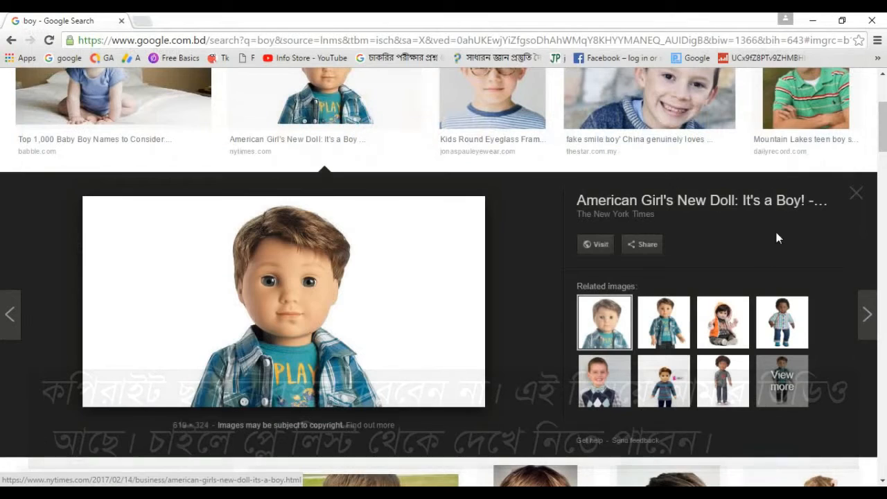
# Step: Show the Windows desktop, refresh it, and open the saved download image in Photoshop
pyautogui.press('super+d')
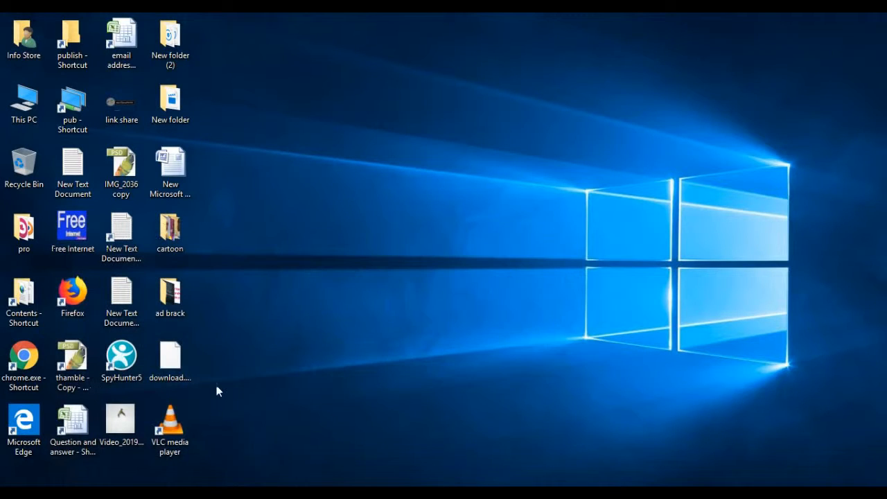
pyautogui.rightClick(278, 272)
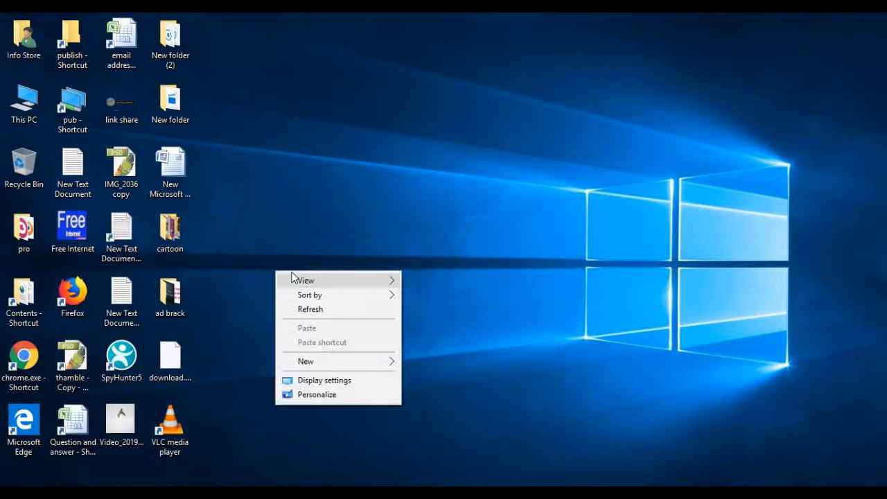
pyautogui.click(327, 309)
pyautogui.moveTo(159, 368); pyautogui.dragTo(359, 266)
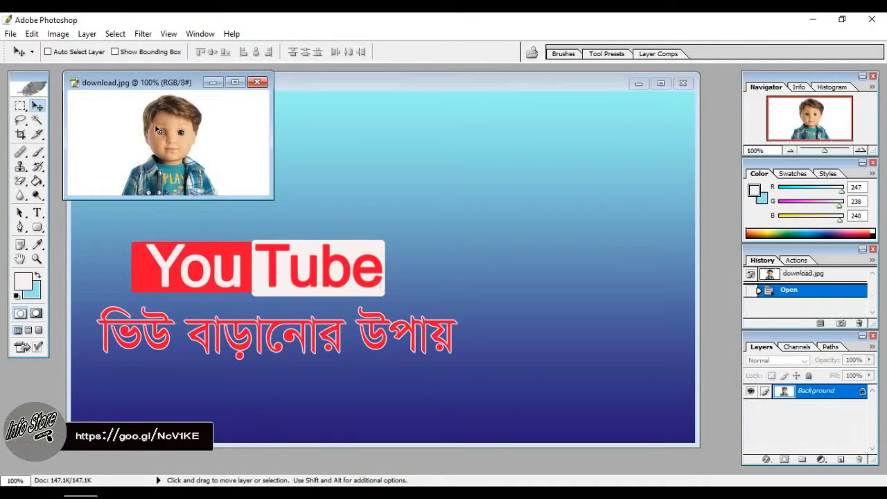
# Step: Copy the doll picture from download.jpg into the Untitled-1 design as a new layer and close download.jpg
pyautogui.moveTo(173, 126); pyautogui.dragTo(551, 221)
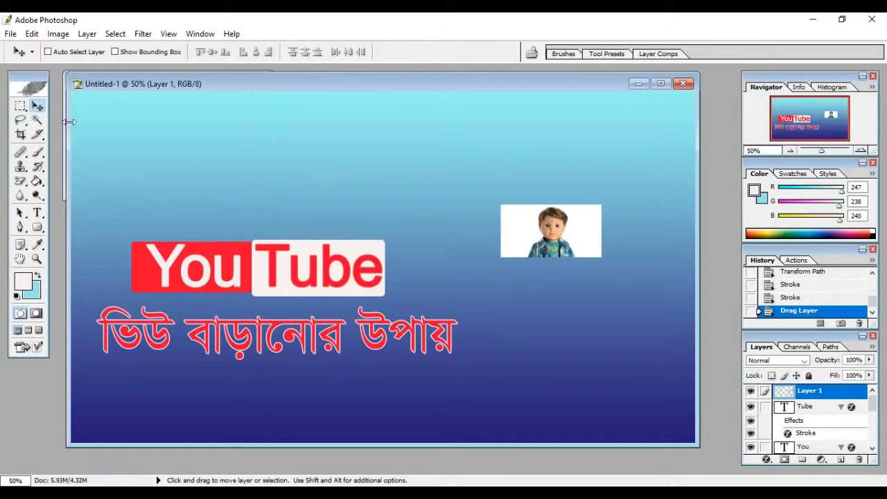
pyautogui.moveTo(196, 83); pyautogui.dragTo(235, 125)
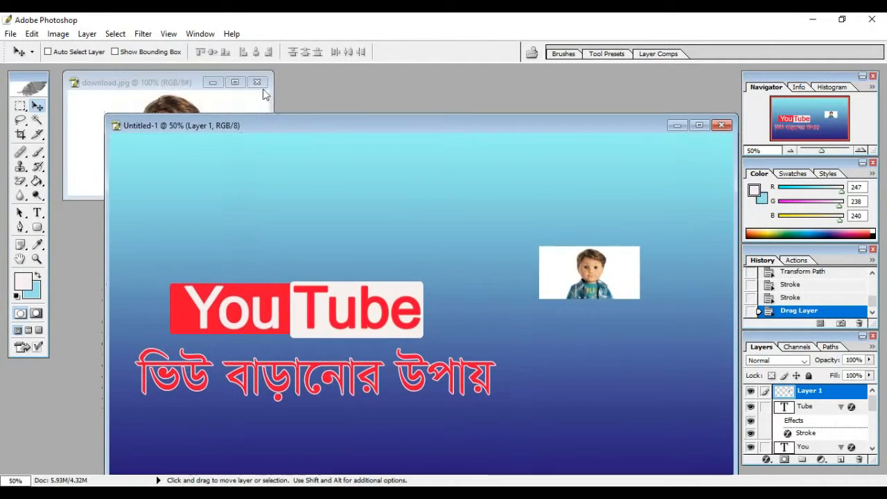
pyautogui.click(256, 81)
# Step: Place the doll picture beside the "YouTube" label and erase its white background with the Magic Eraser
pyautogui.moveTo(591, 285); pyautogui.dragTo(522, 327)
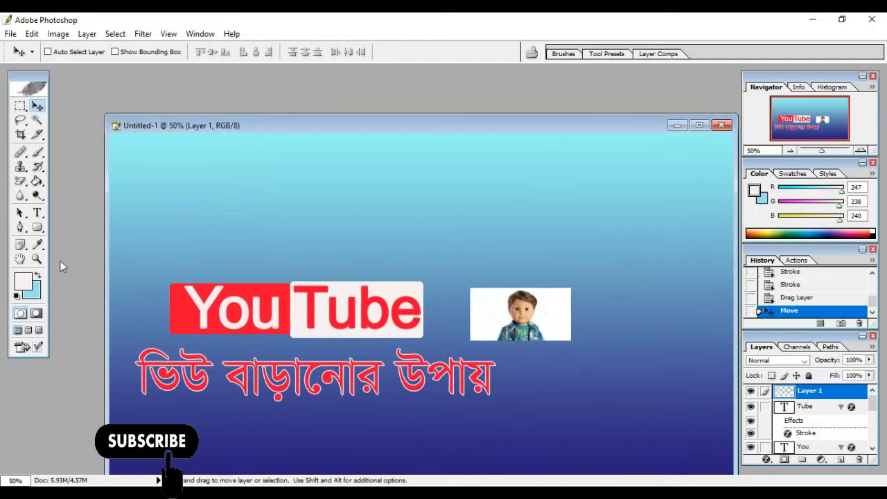
pyautogui.click(20, 181)
pyautogui.moveTo(21, 181); pyautogui.dragTo(82, 206)
pyautogui.click(559, 303)
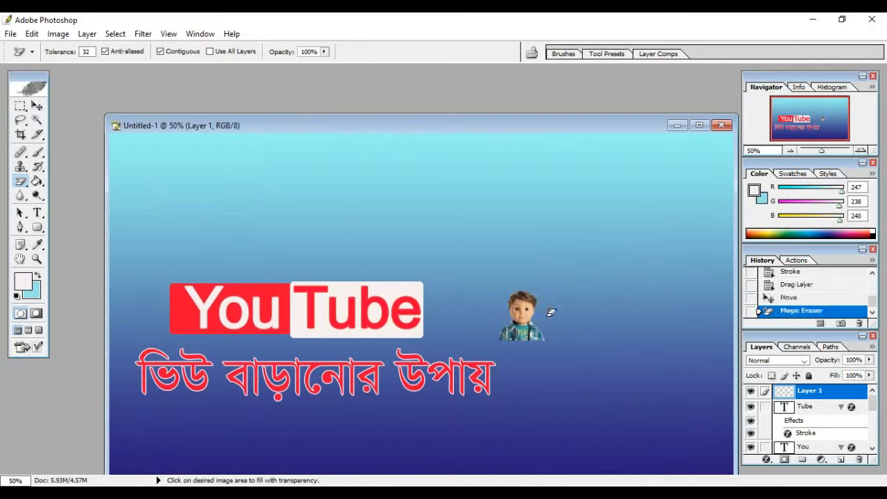
# Step: Move the cut-out doll down to the bottom edge of the canvas, toward the lower-right corner
pyautogui.click(37, 106)
pyautogui.moveTo(441, 132); pyautogui.dragTo(344, 111)
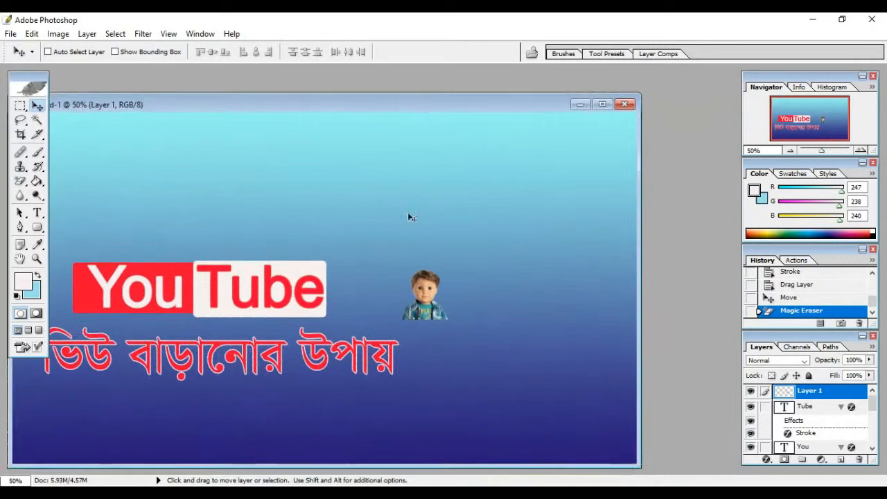
pyautogui.moveTo(432, 312); pyautogui.dragTo(510, 453)
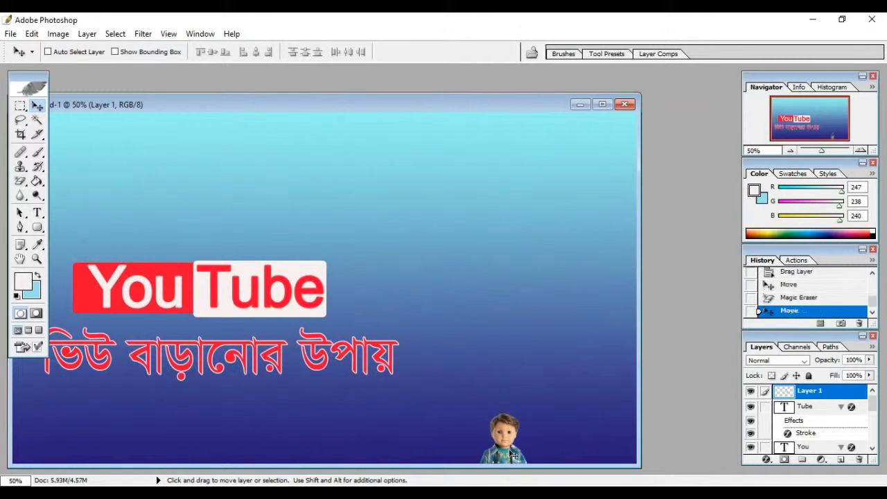
# Step: Enlarge the doll with Free Transform to nearly six times its size and shift it right, clear of the Bengali title
pyautogui.hotkey('ctrl', 't')
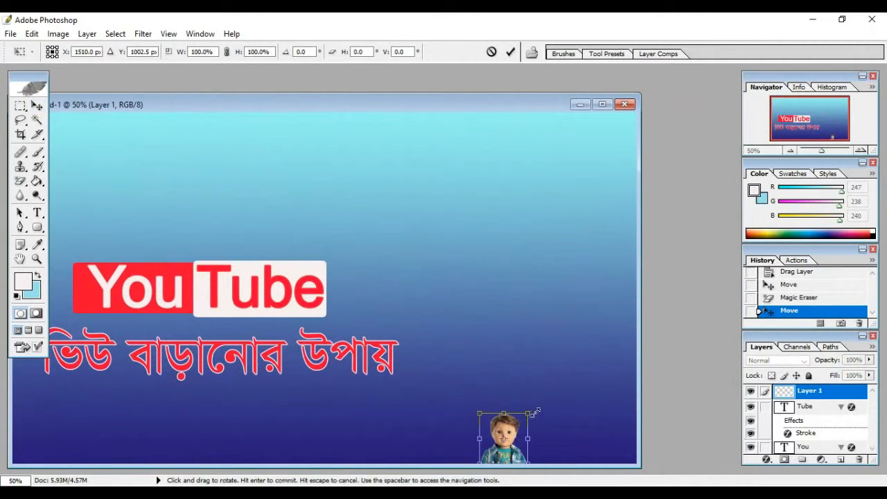
pyautogui.moveTo(547, 372); pyautogui.dragTo(299, 167)
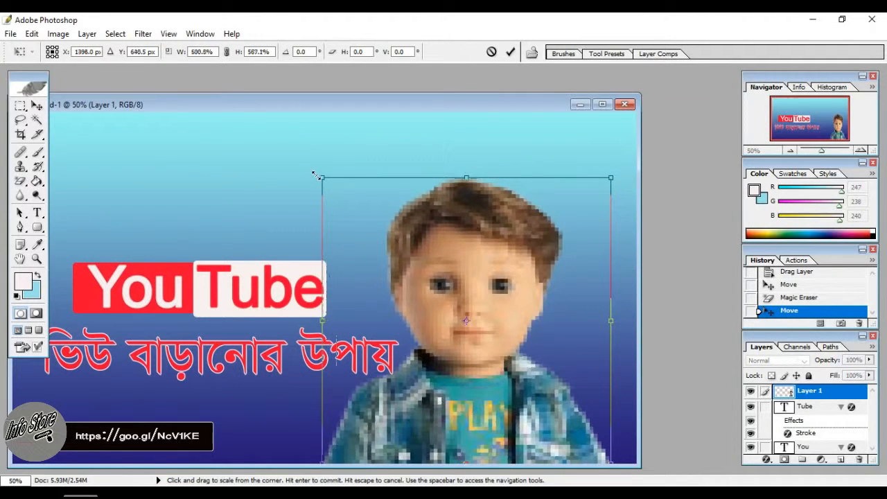
pyautogui.press('Return')
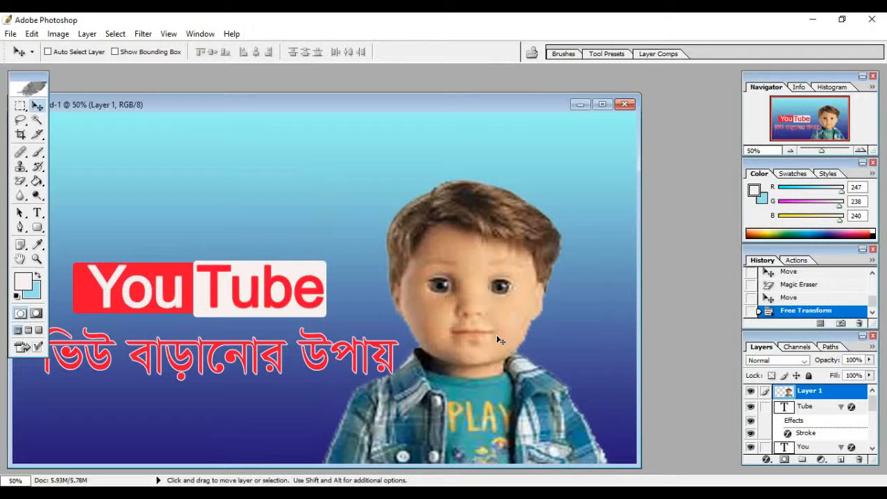
pyautogui.moveTo(494, 334); pyautogui.dragTo(517, 338)
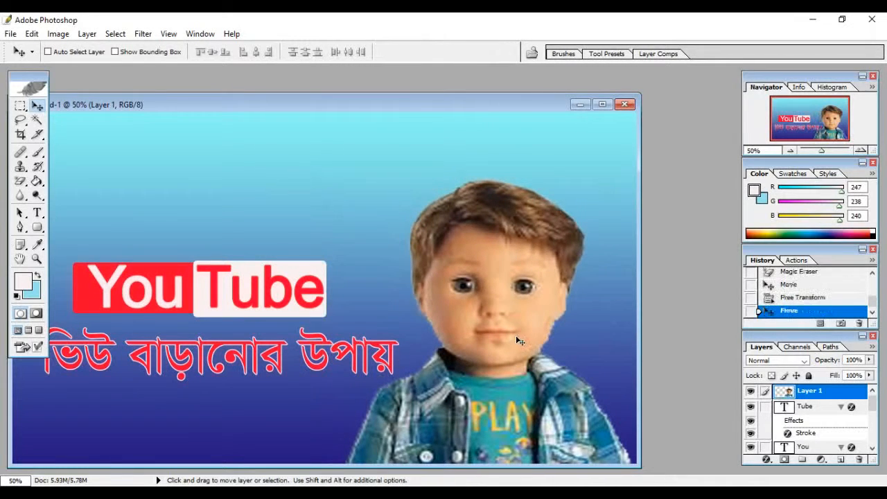
# Step: Add a 3 px outside stroke in near-white FAF1F1 around the cut-out doll on Layer 1
pyautogui.doubleClick(483, 106)
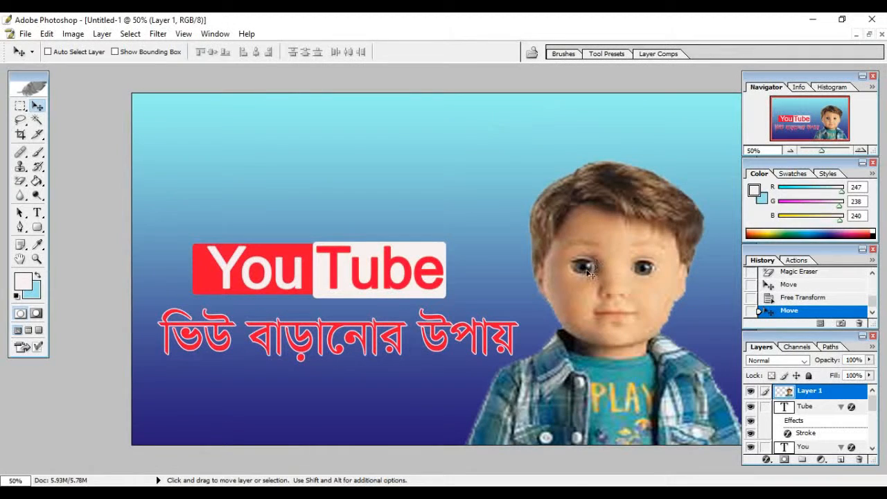
pyautogui.click(102, 35)
pyautogui.moveTo(132, 110)
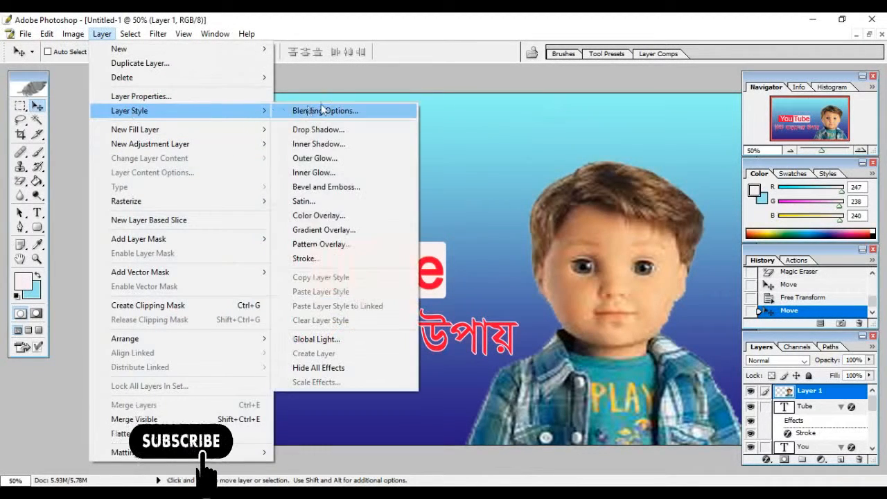
pyautogui.click(328, 260)
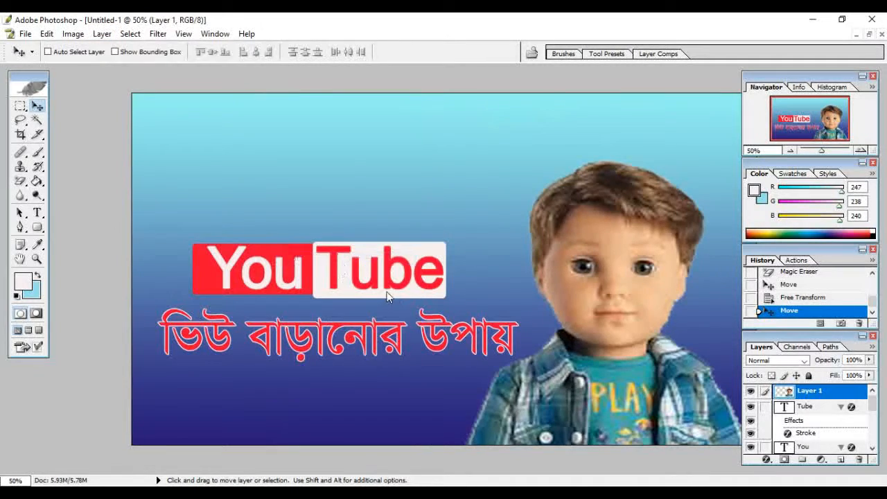
pyautogui.moveTo(501, 164)
pyautogui.mouseDown()
pyautogui.moveTo(125, 254)
pyautogui.moveTo(168, 255)
pyautogui.mouseUp()
pyautogui.click(196, 374)
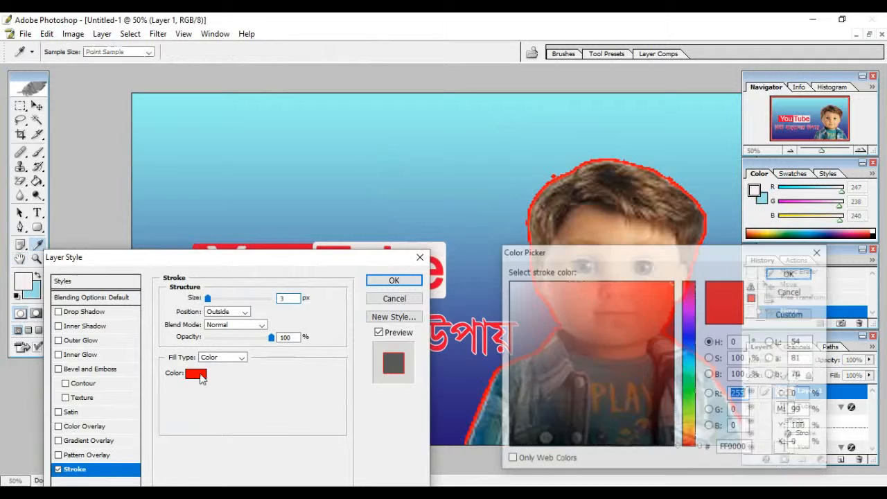
pyautogui.moveTo(525, 305); pyautogui.dragTo(514, 285)
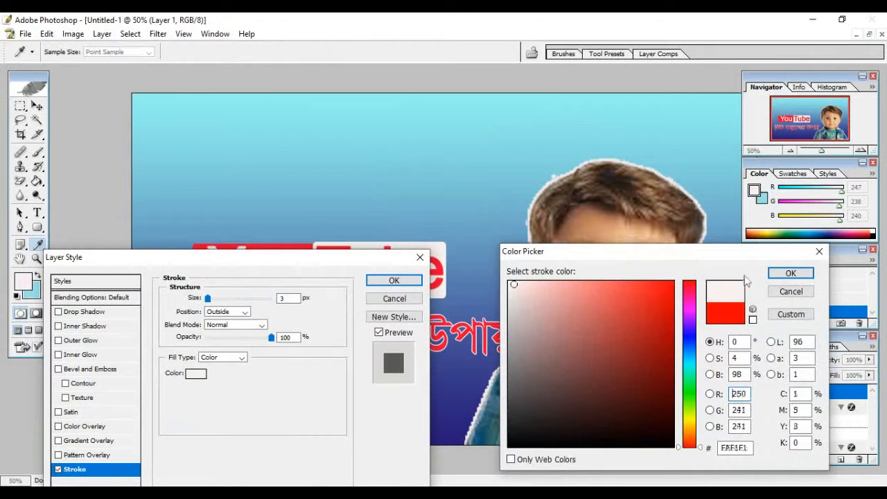
pyautogui.click(790, 275)
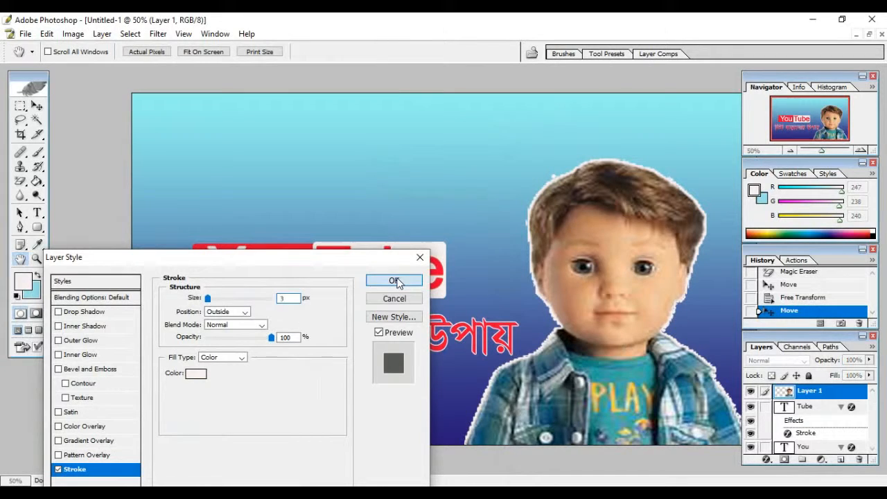
# Step: Add an inner shadow to the doll with distance 6 px, choke 5% and size 18 px, and apply the layer style
pyautogui.moveTo(199, 257); pyautogui.dragTo(166, 232)
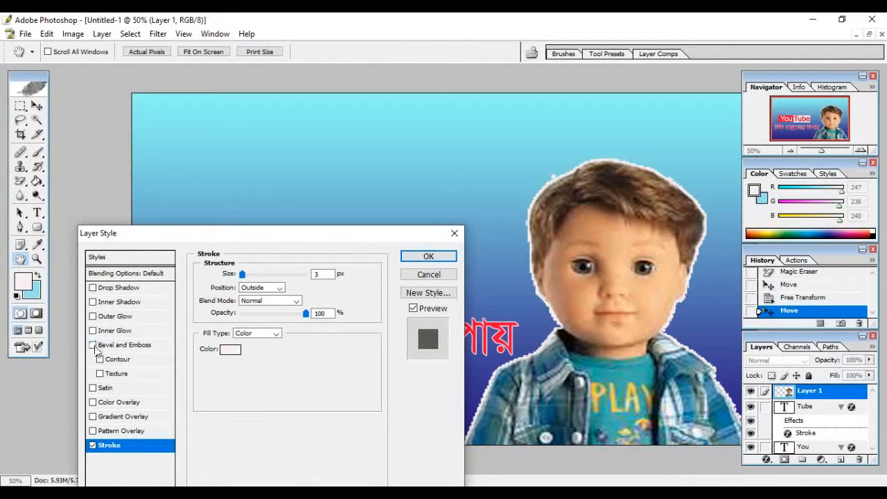
pyautogui.click(121, 304)
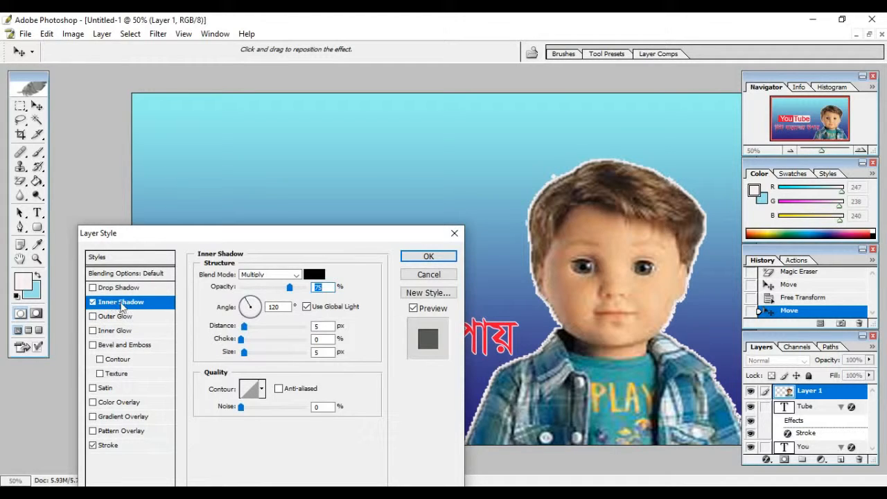
pyautogui.moveTo(244, 326); pyautogui.dragTo(252, 363)
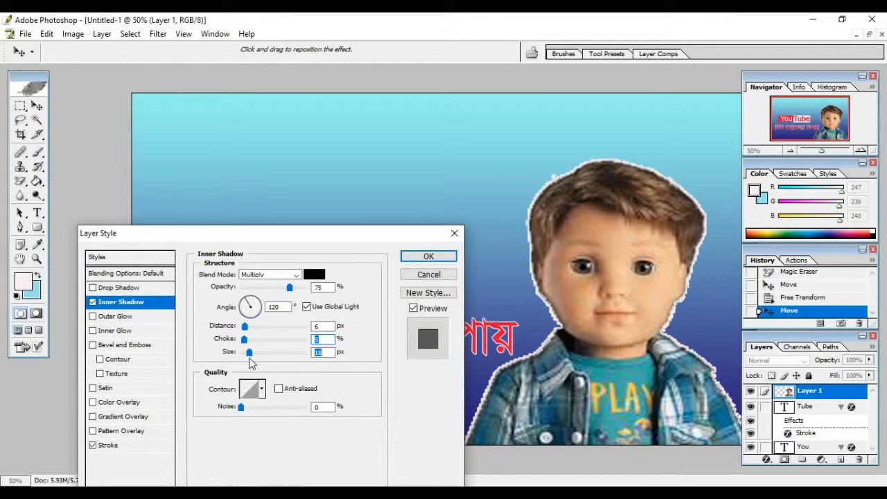
pyautogui.click(428, 257)
# Step: Save the design to the Desktop as the JPEG Untitled-1.jpg with maximum quality 12 and Baseline ("Standard") format
pyautogui.scroll(-3, 369, 277)
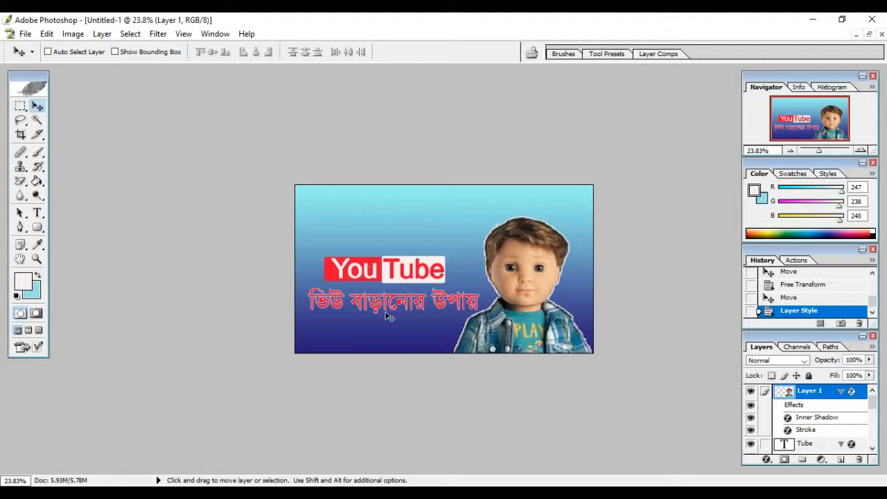
pyautogui.click(28, 39)
pyautogui.click(87, 186)
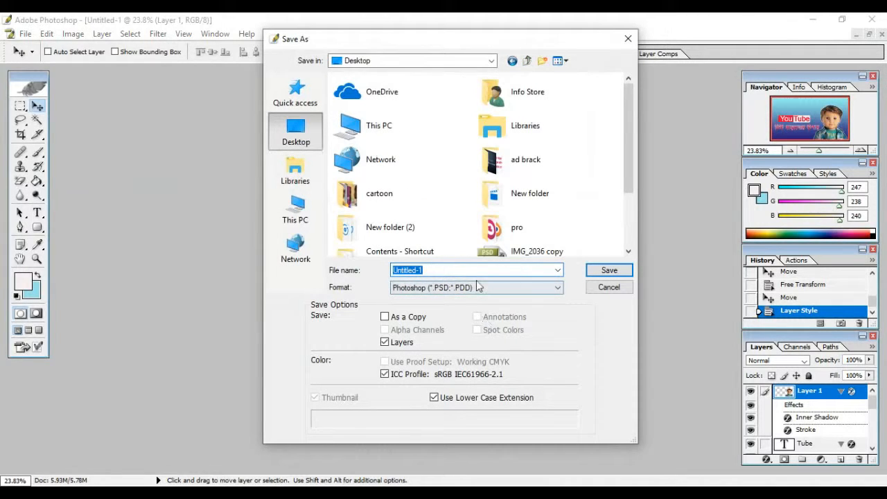
pyautogui.click(466, 290)
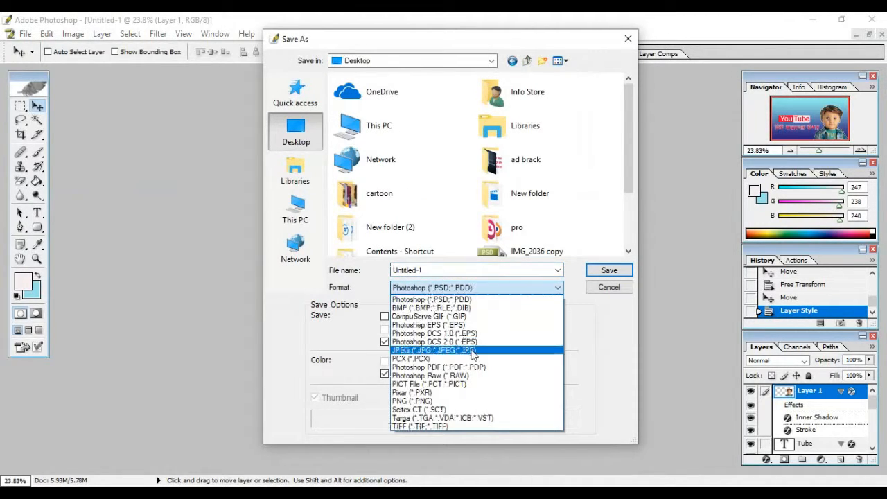
pyautogui.click(456, 352)
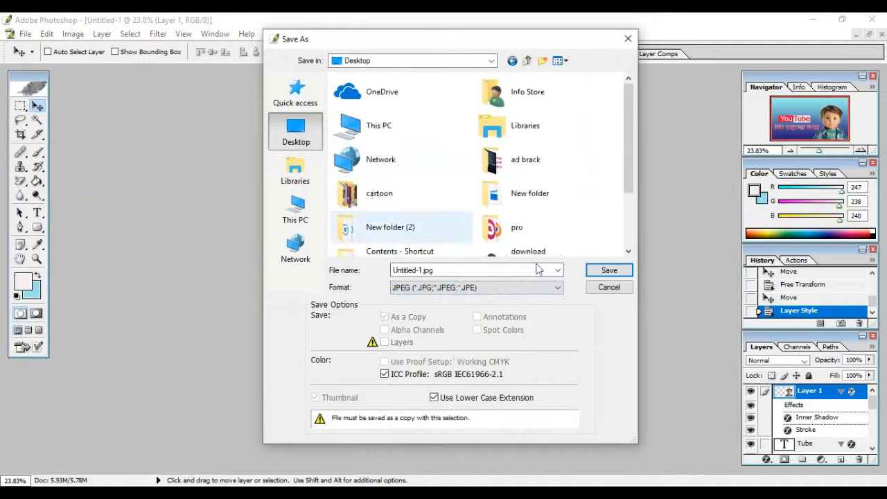
pyautogui.click(607, 273)
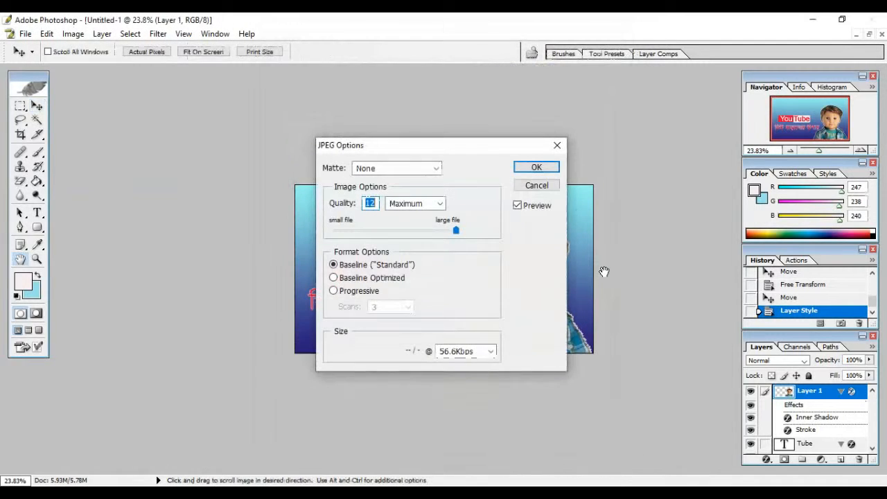
pyautogui.click(526, 169)
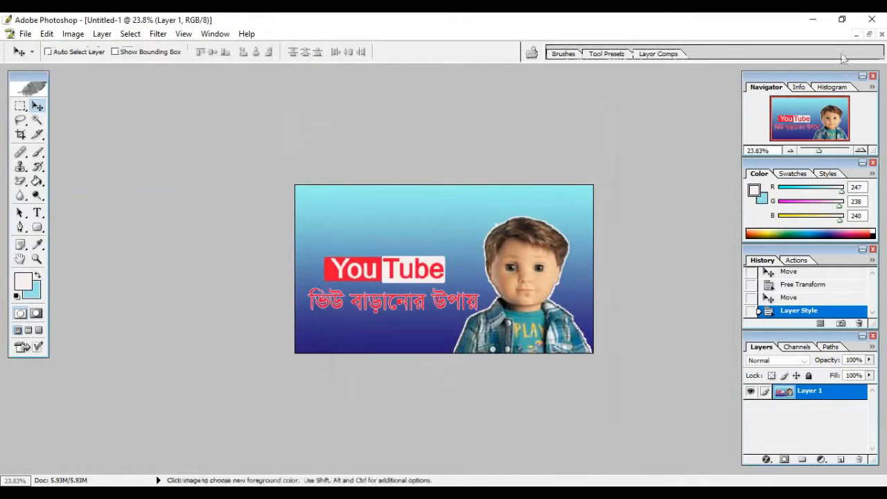
# Step: Switch to the Windows desktop, open the saved Untitled-1 image to check it, and return to Photoshop
pyautogui.click(812, 19)
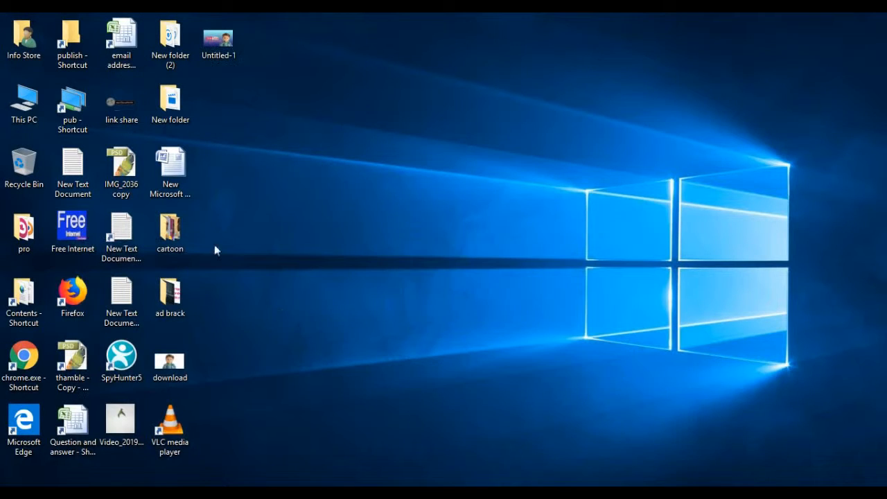
pyautogui.doubleClick(228, 70)
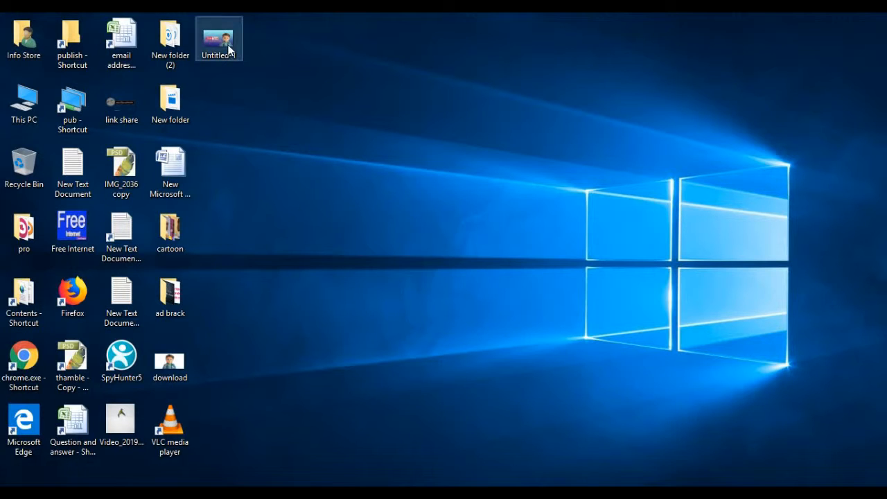
pyautogui.doubleClick(229, 49)
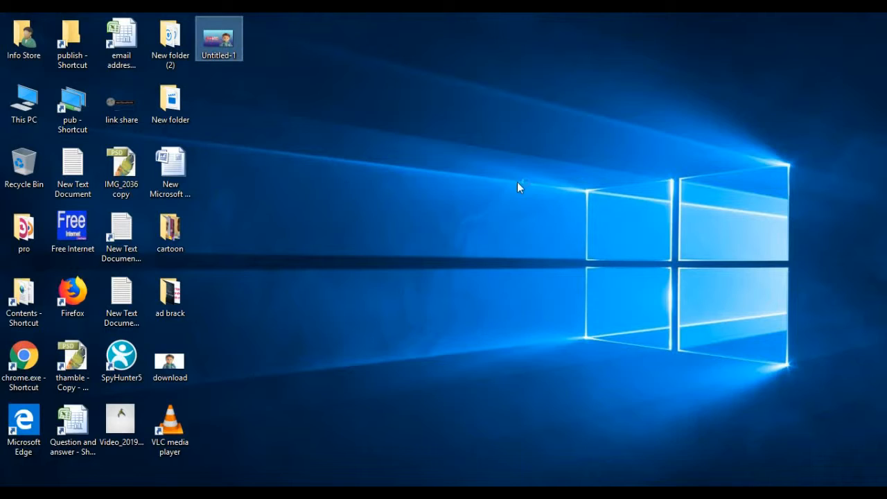
pyautogui.rightClick(321, 105)
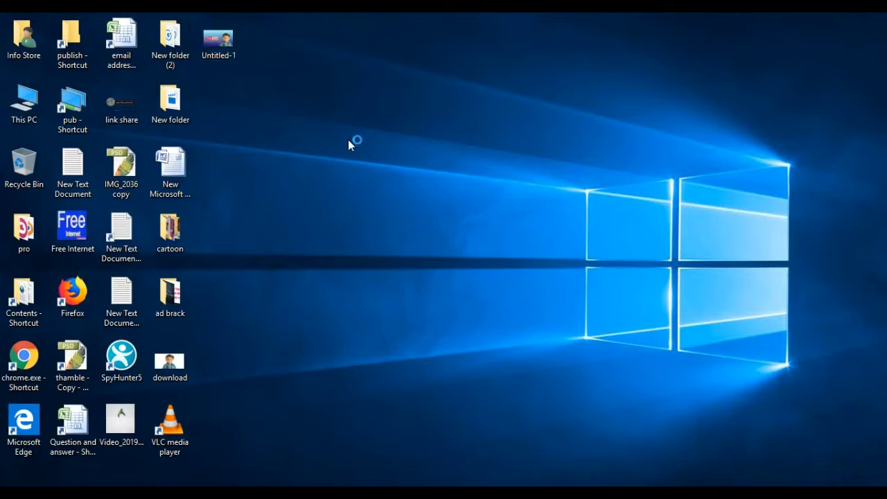
pyautogui.click(358, 146)
pyautogui.rightClick(519, 175)
pyautogui.click(568, 213)
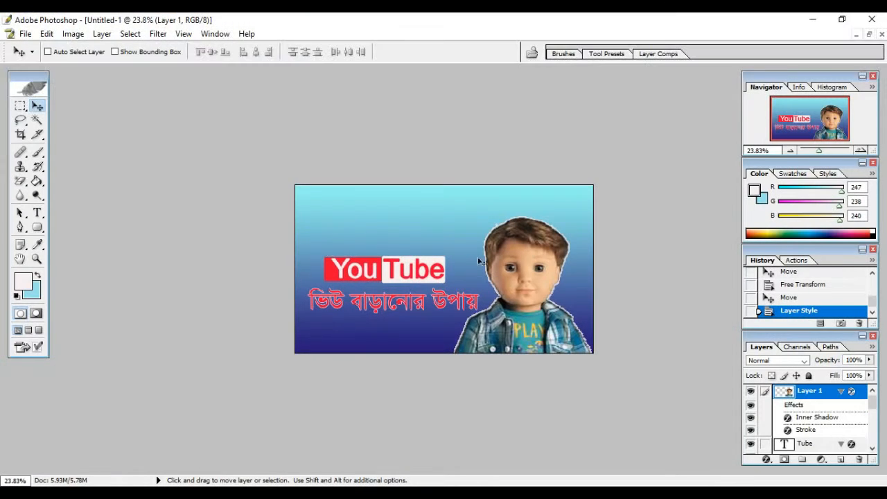
# Step: Examine the finished design as a whole and in close-up, including the doll's outline, the "YouTube" label and the Bengali title
pyautogui.scroll(-3, 506, 281)
pyautogui.scroll(7, 491, 302)
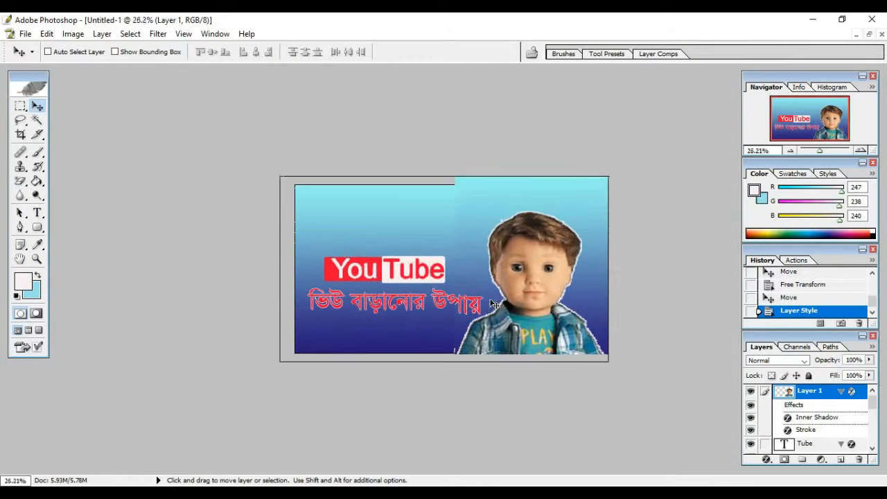
pyautogui.scroll(-3, 492, 303)
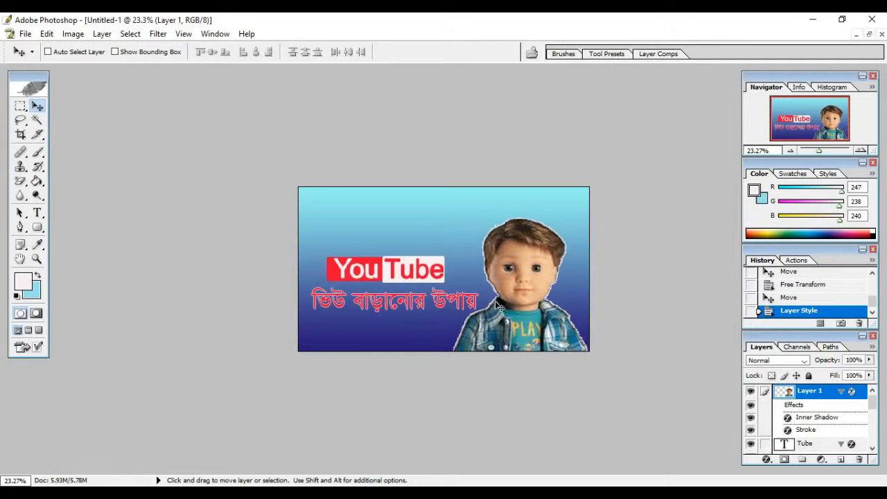
pyautogui.scroll(3, 496, 304)
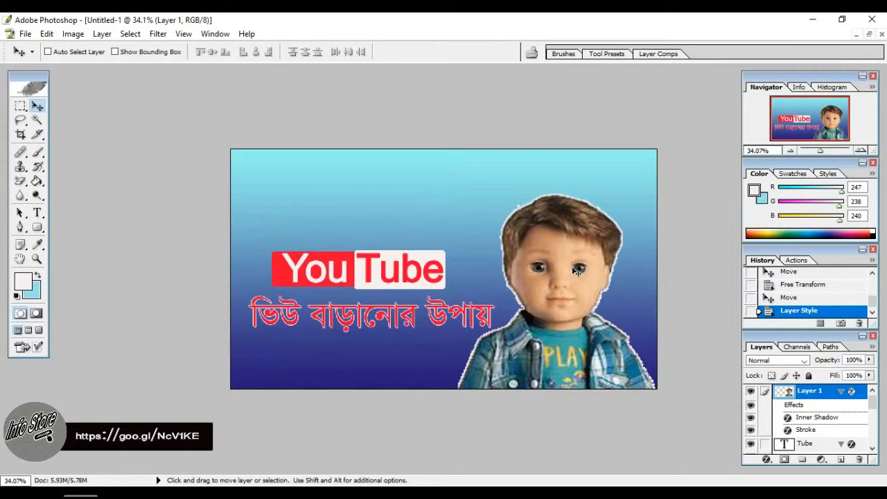
pyautogui.scroll(-1, 569, 272)
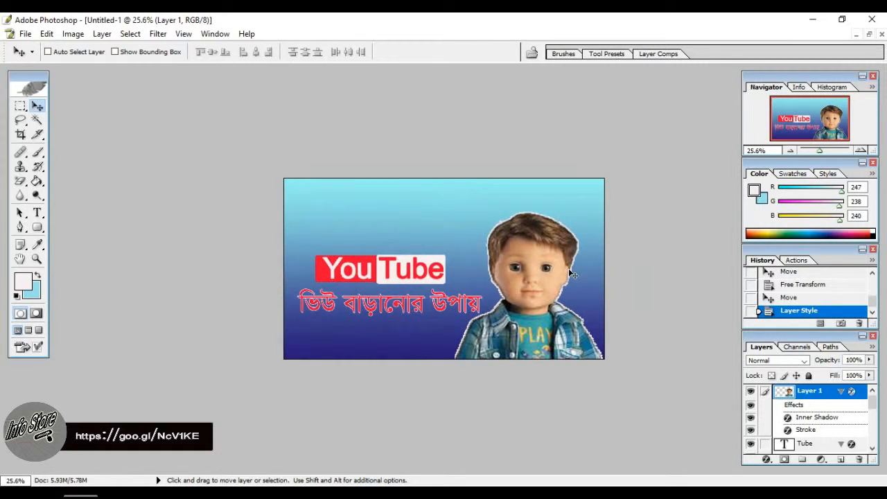
pyautogui.scroll(1, 569, 273)
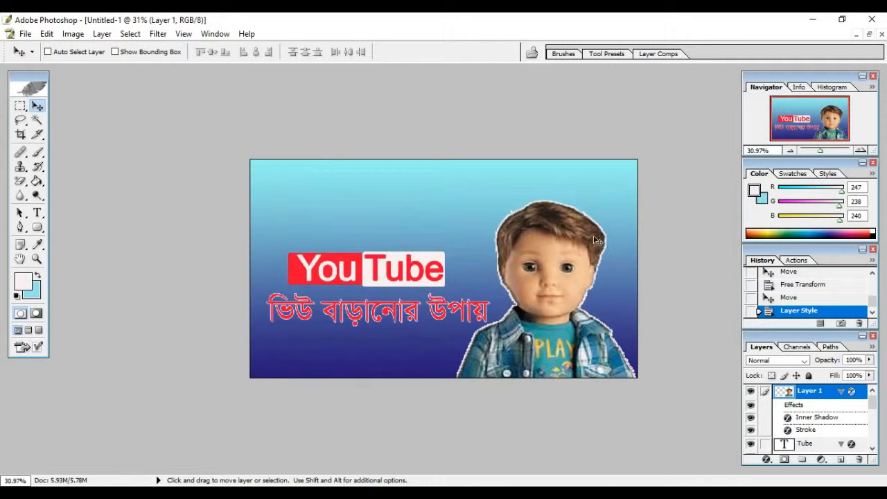
pyautogui.scroll(2, 609, 353)
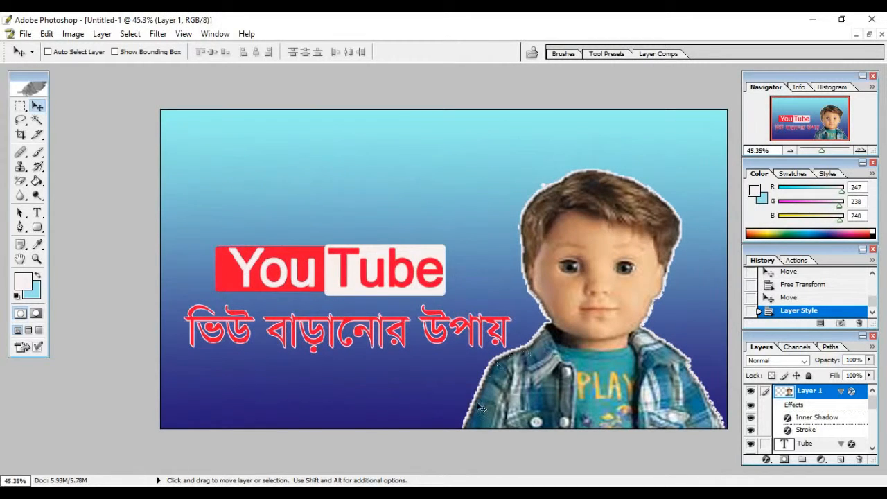
pyautogui.scroll(-2, 697, 360)
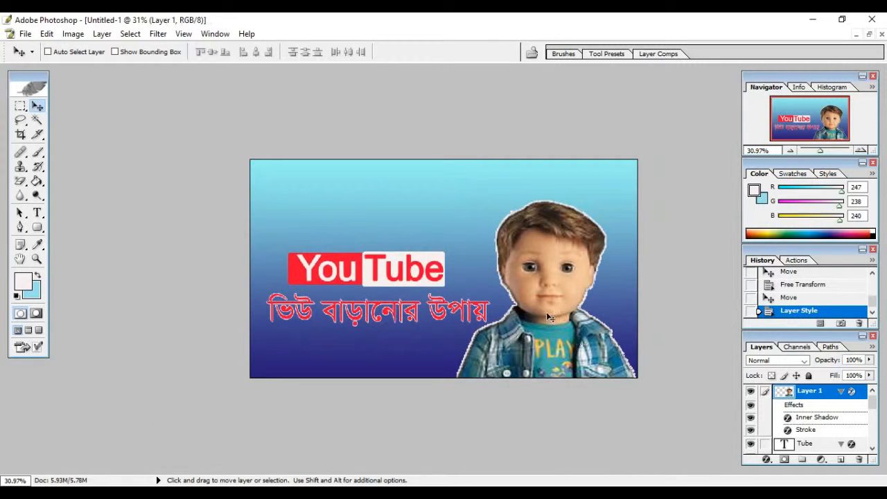
pyautogui.scroll(-1, 547, 314)
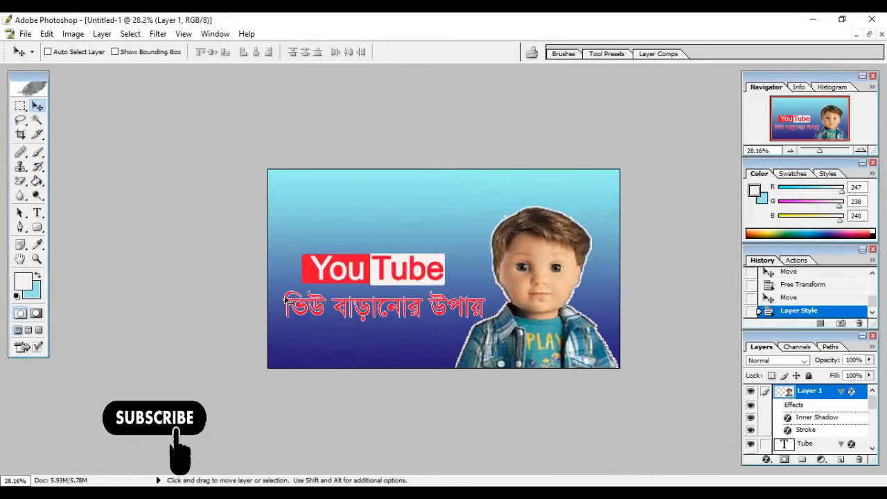
pyautogui.scroll(4, 444, 342)
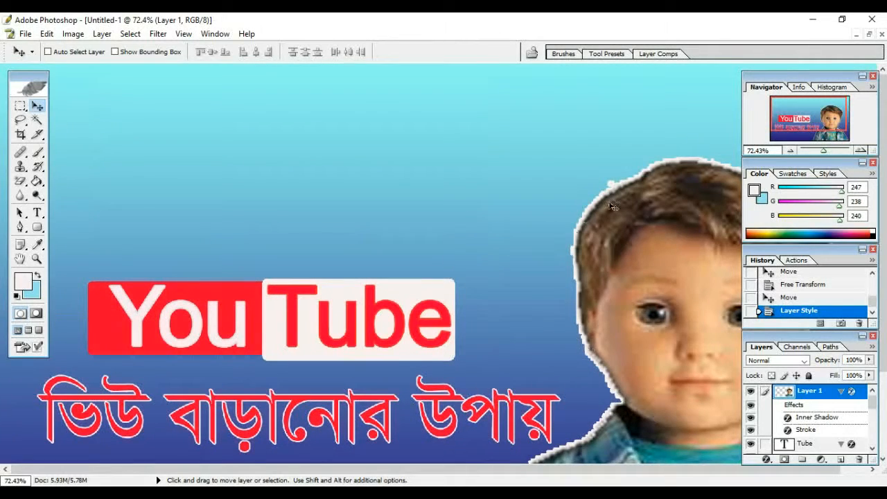
pyautogui.scroll(-1, 487, 288)
pyautogui.scroll(-3, 487, 289)
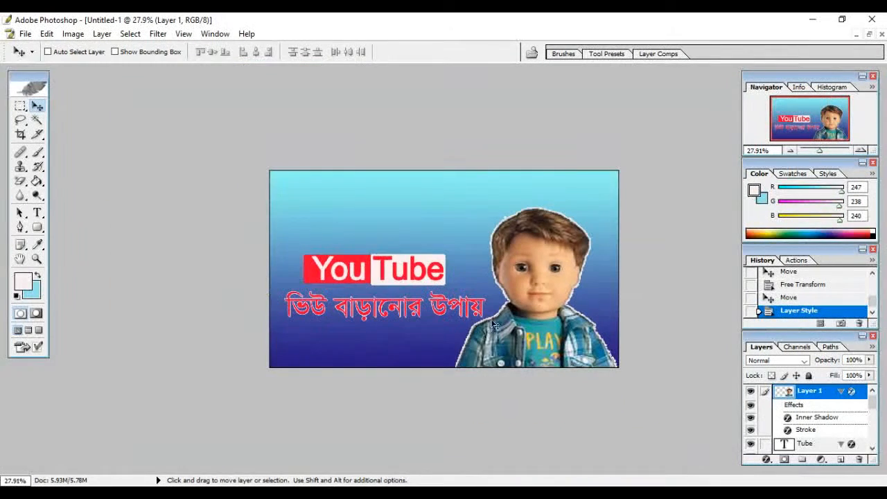